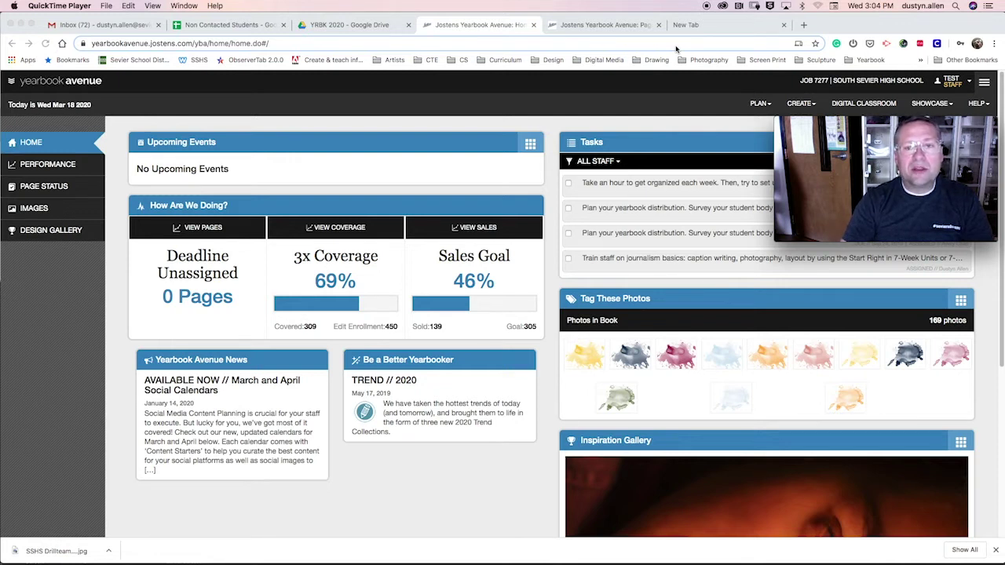
Step: Launch Layout Pro from the CREATE menu in the browser window
left_click(807, 5)
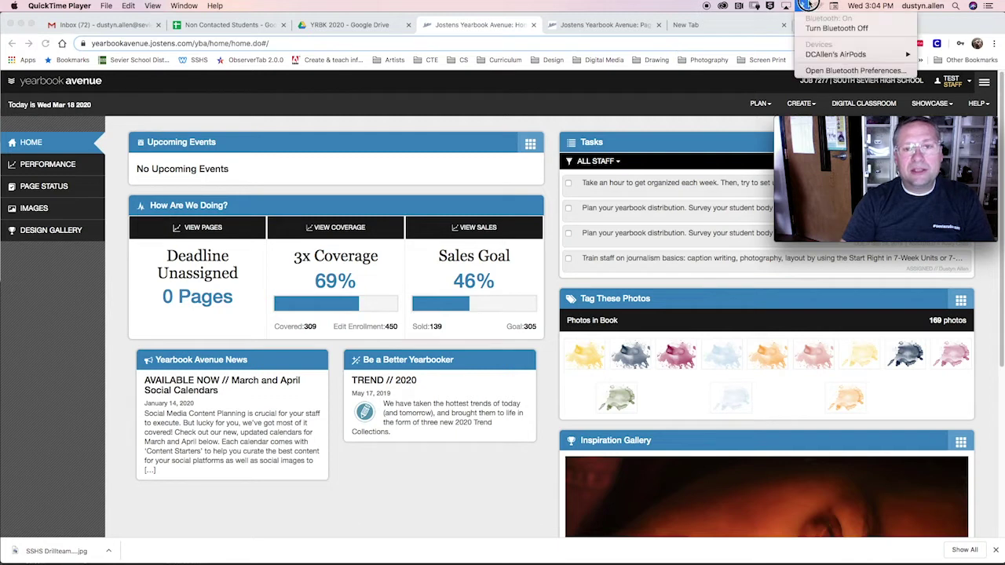
left_click(809, 5)
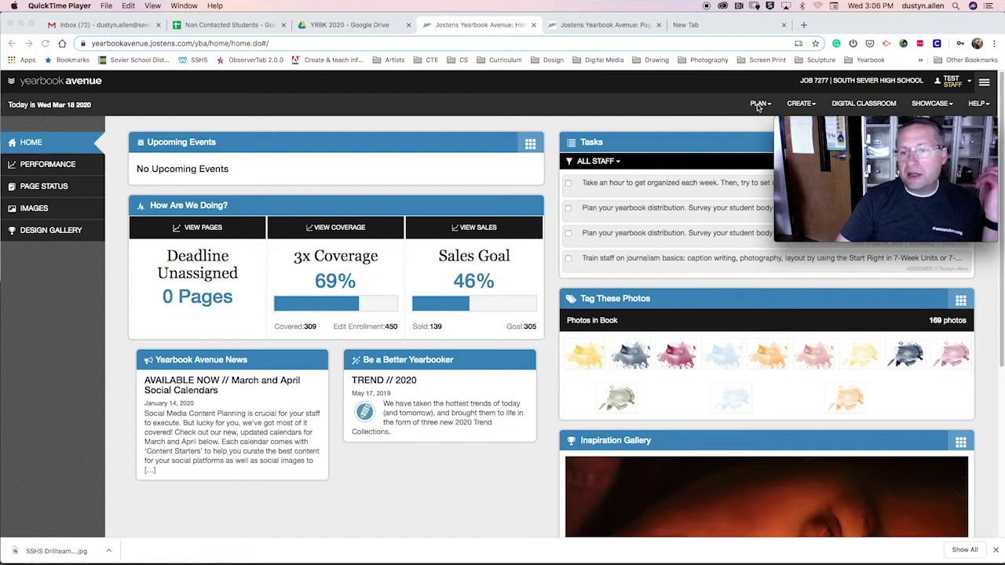
left_click(802, 107)
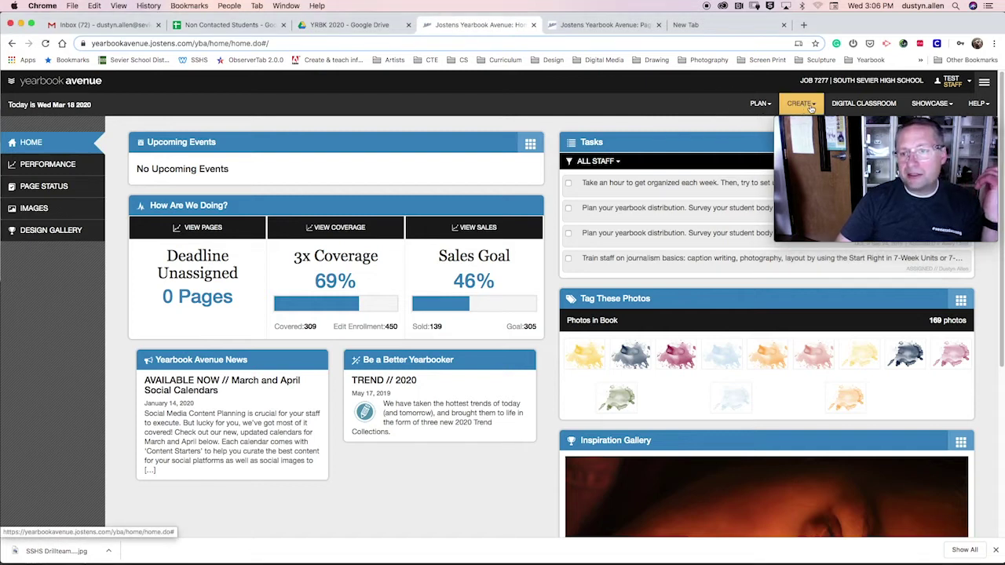
left_click(810, 106)
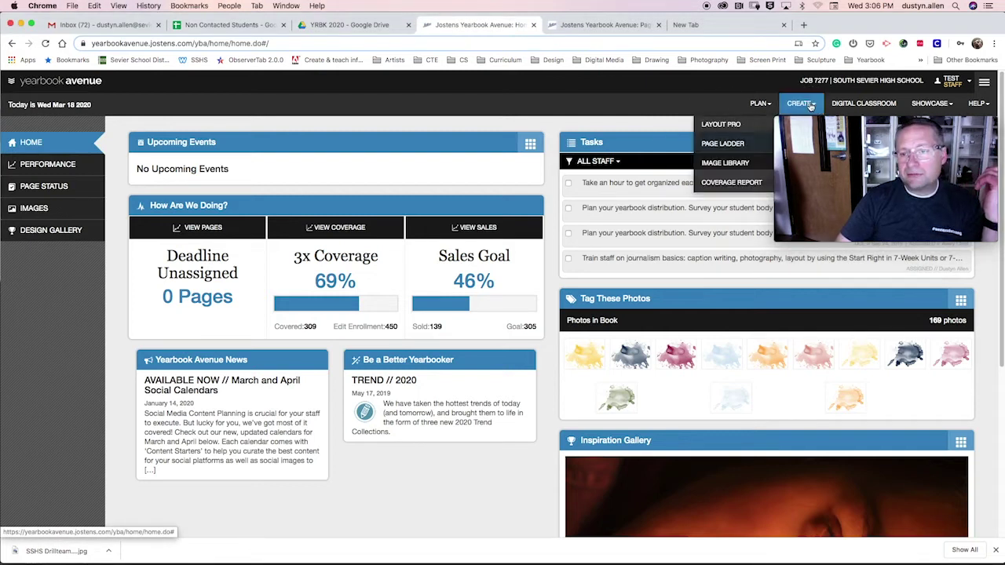
left_click(721, 125)
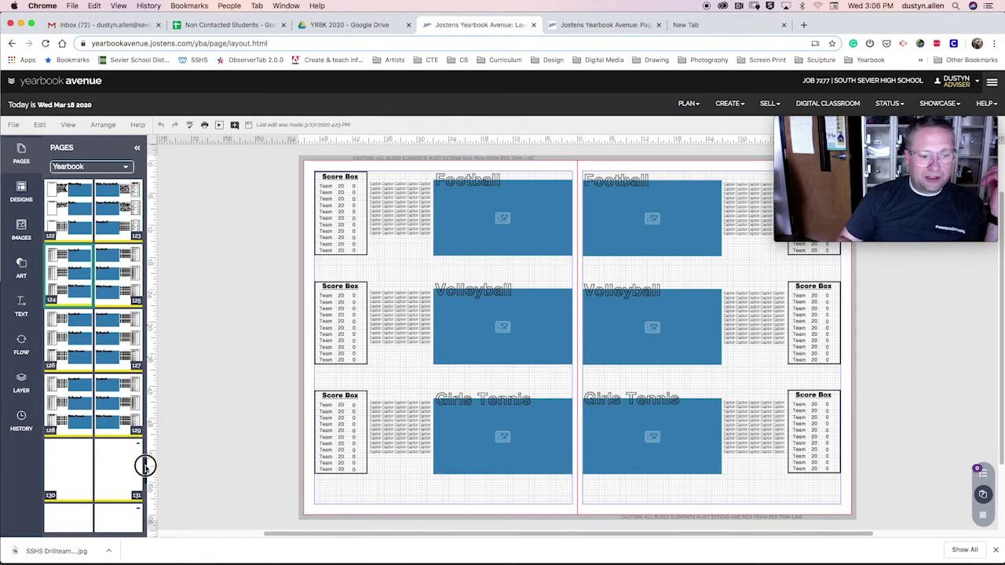
Step: Scroll the Pages panel up to the Football, Volleyball and Girls Tennis spread
scroll(146, 464, "up", 5)
scroll(149, 453, "up", 3)
scroll(152, 440, "up", 4)
scroll(158, 422, "up", 3)
scroll(161, 417, "up", 5)
scroll(180, 393, "up", 10)
scroll(186, 324, "up", 4)
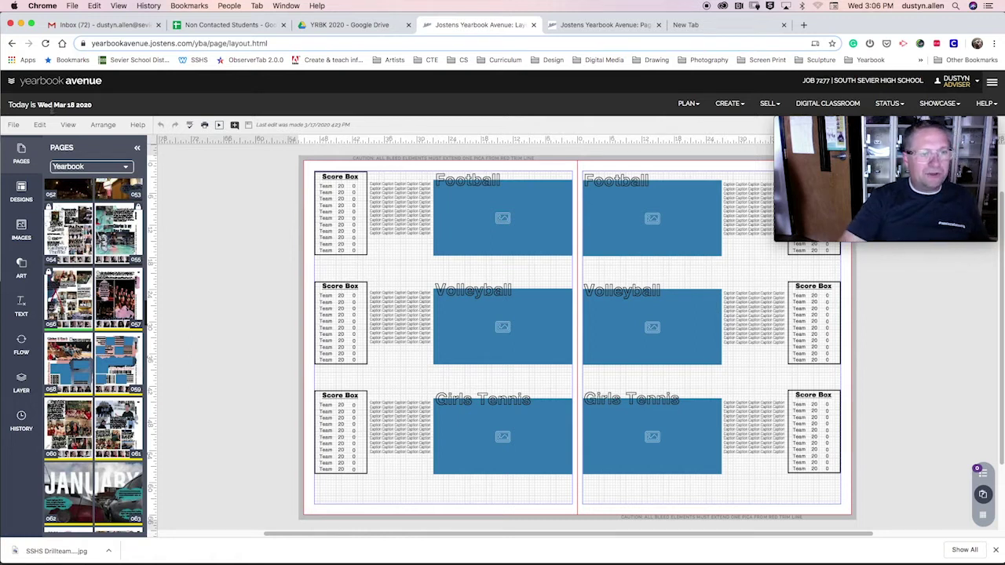
left_click(14, 126)
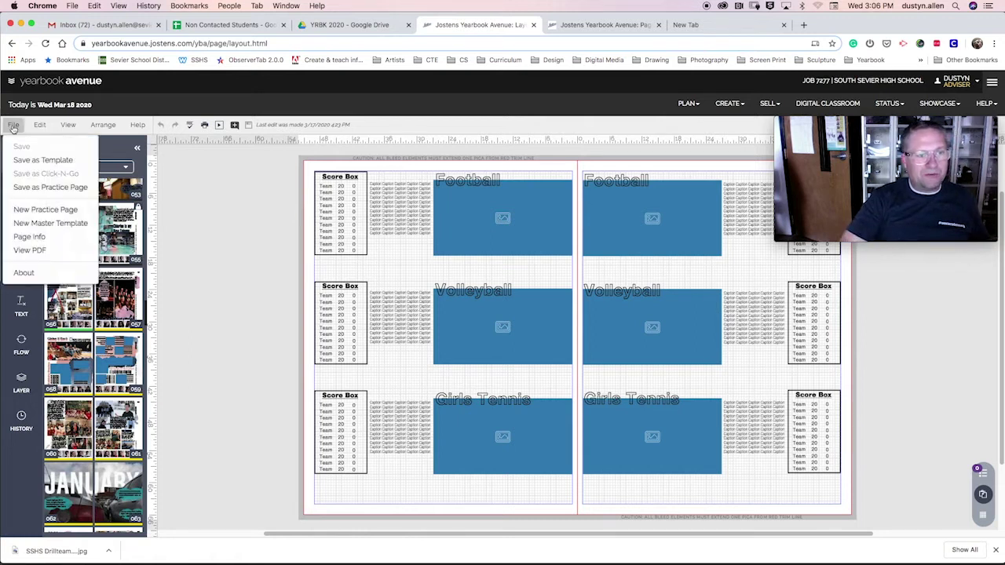
Step: Create and save a new practice page named with *Final and the teacher's name
left_click(21, 210)
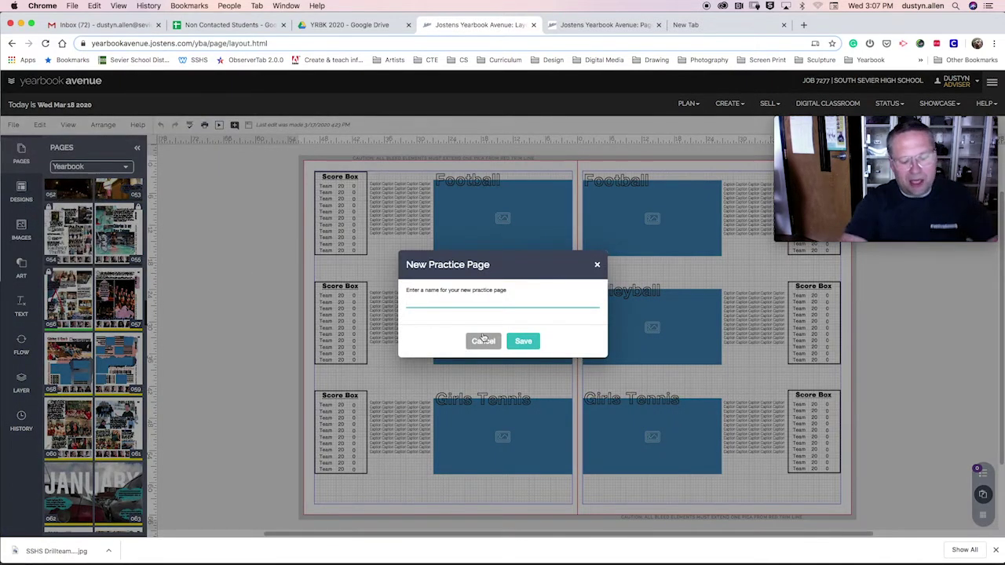
type("Mr. Allen")
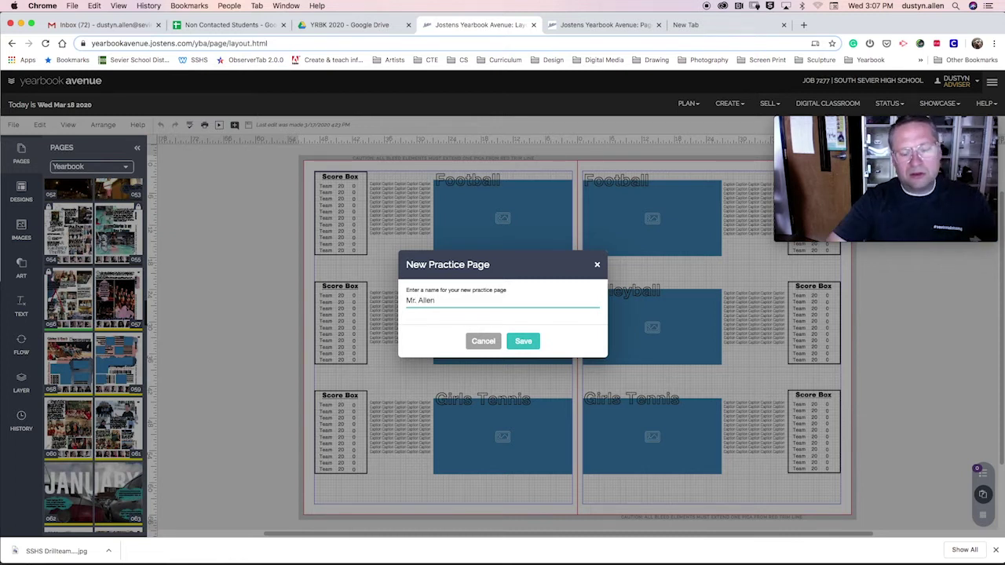
type("-")
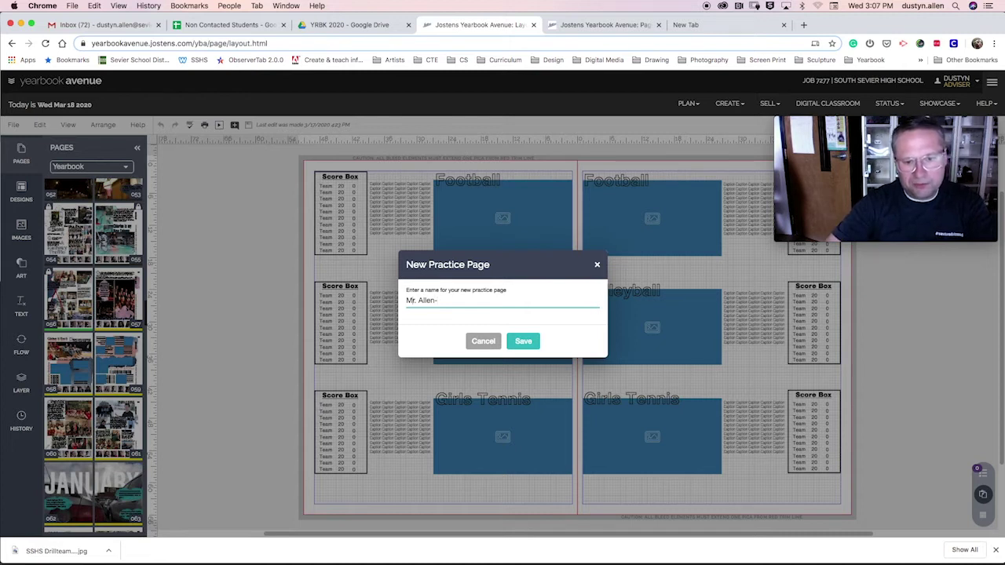
type("Final")
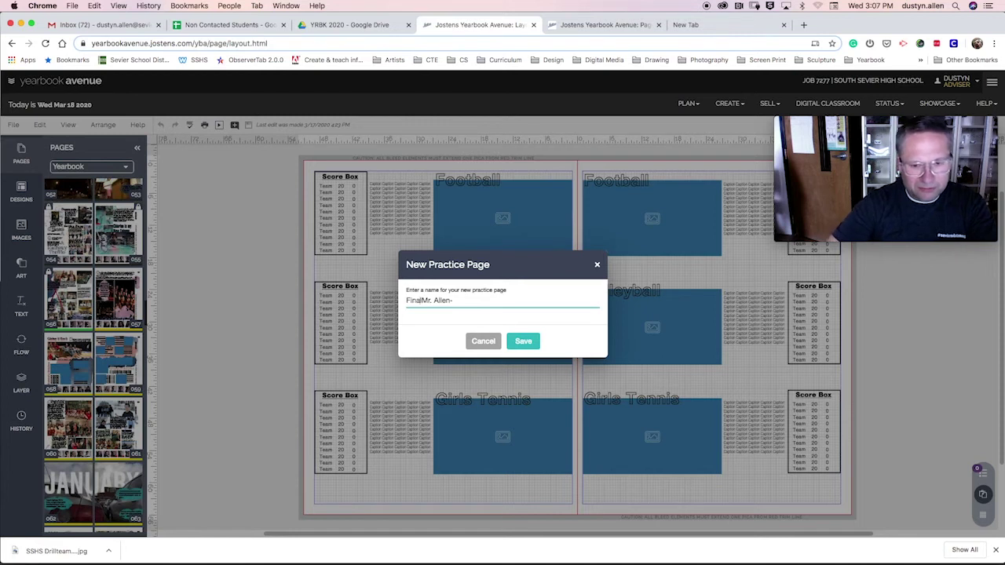
type("*")
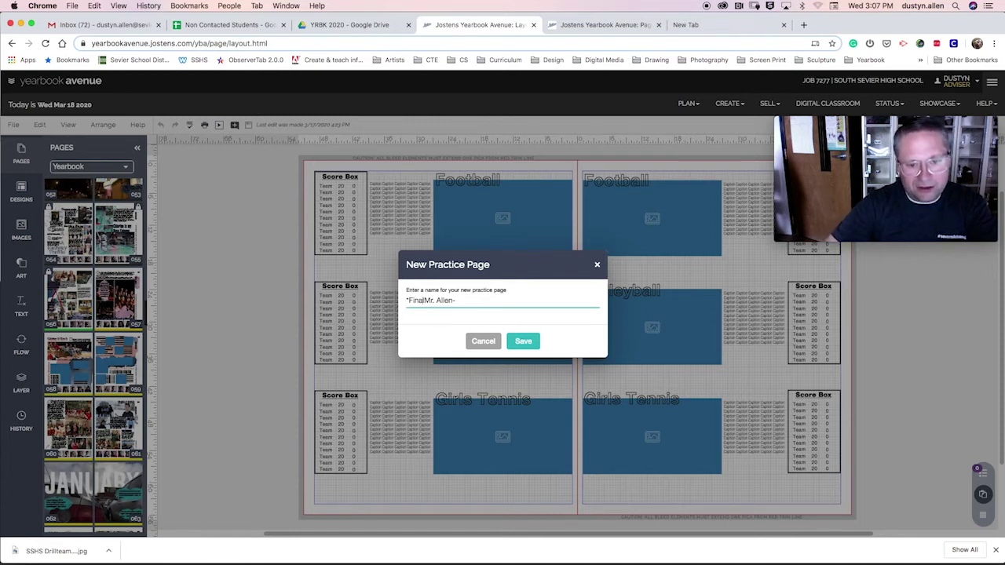
type("-")
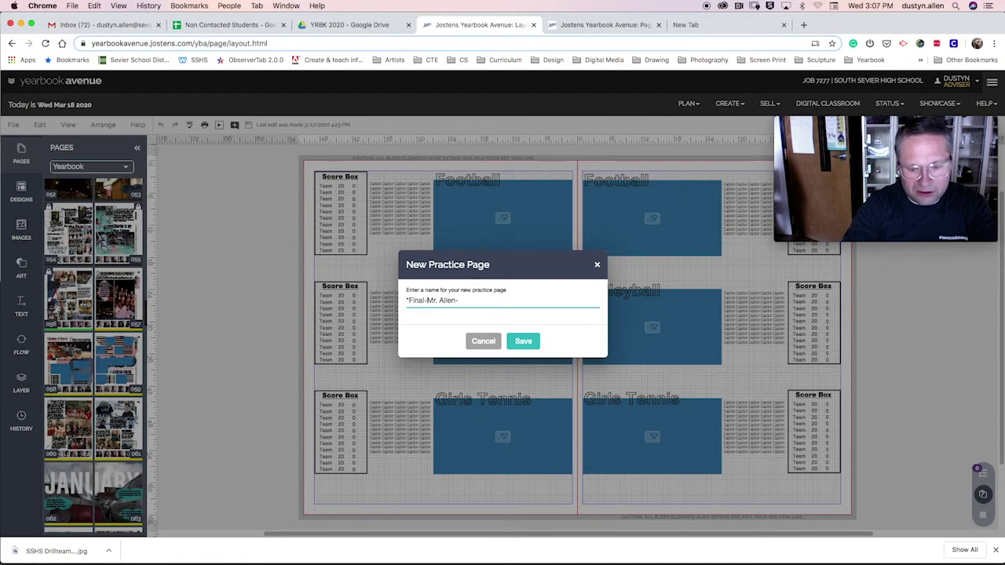
left_click(523, 343)
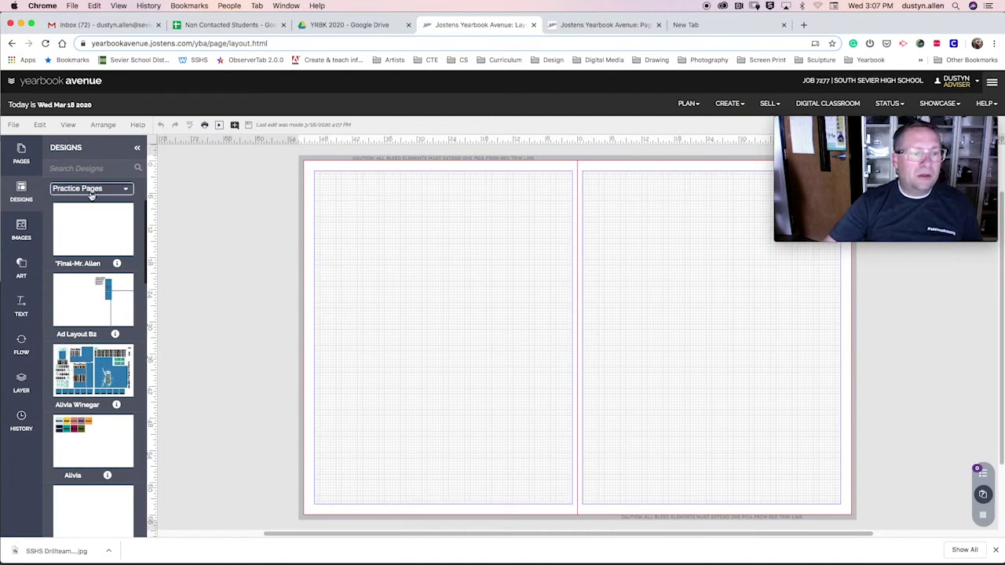
Step: Switch the Designs panel to My Click-N-Go! and scroll through the saved *Final layouts
left_click(20, 191)
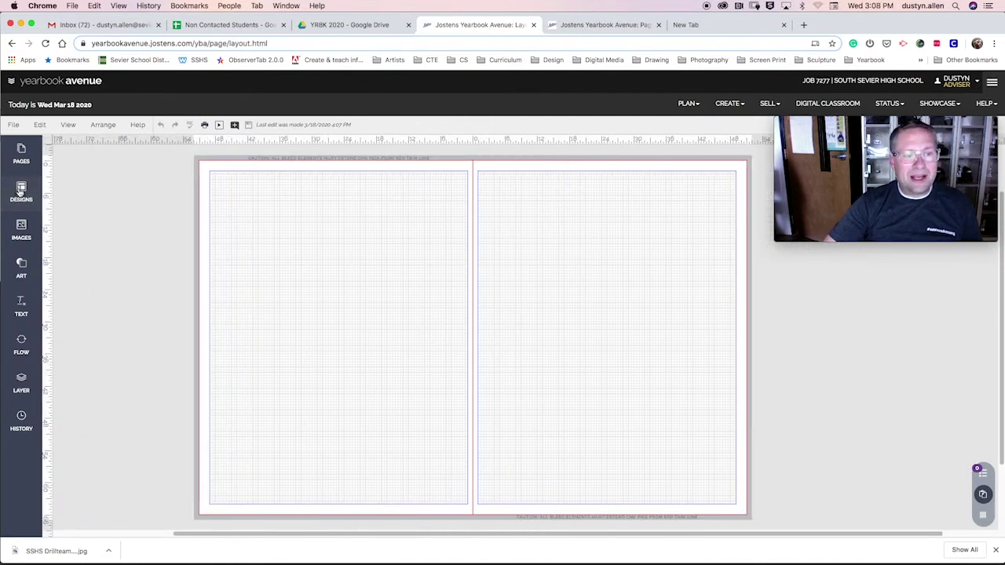
left_click(20, 191)
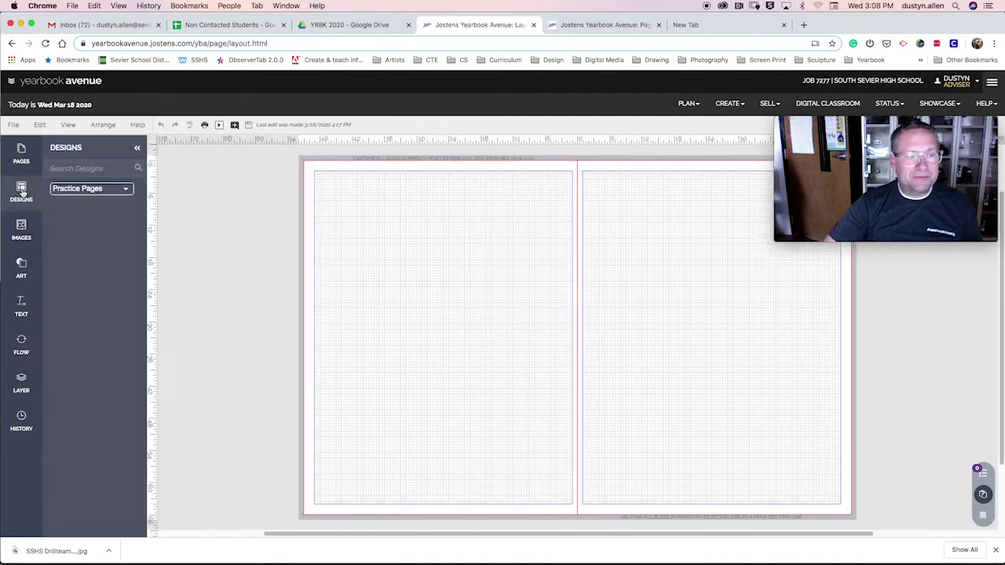
left_click(126, 190)
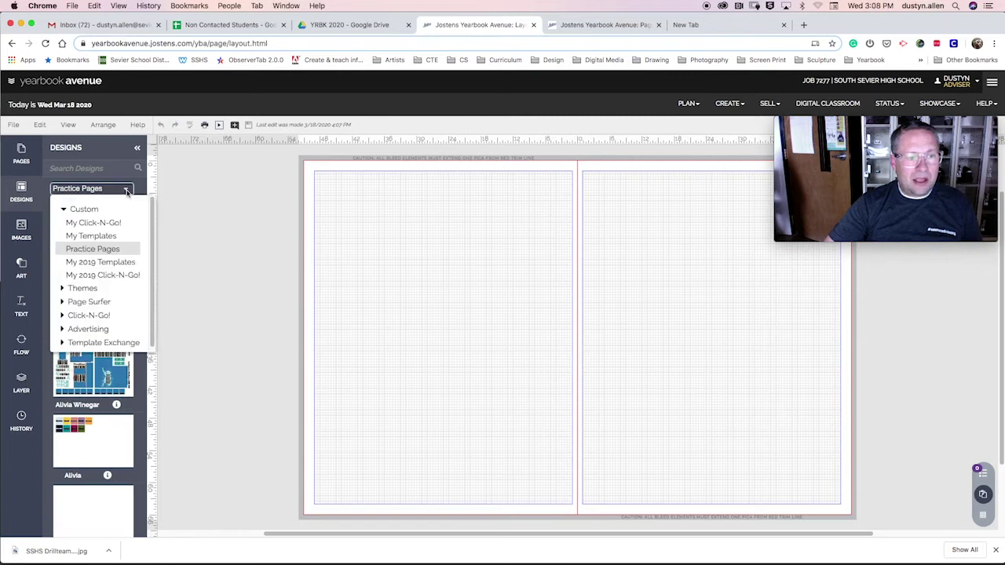
left_click(82, 224)
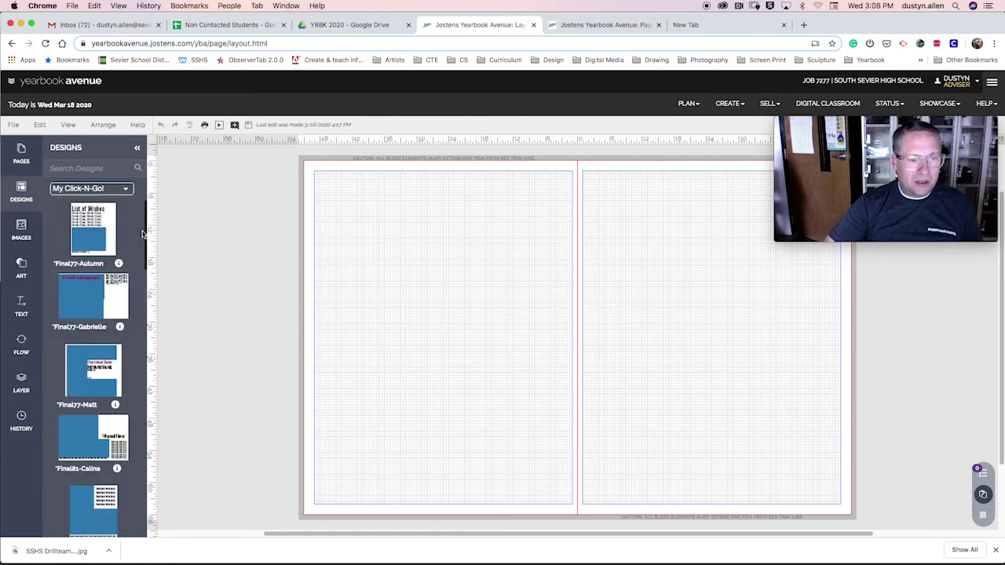
left_click_drag(146, 228, 116, 379)
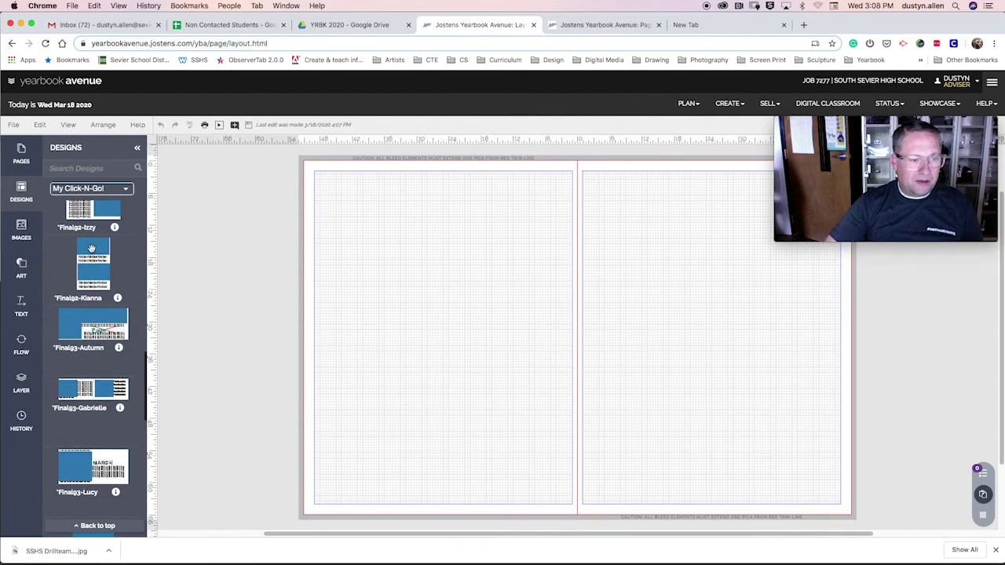
Step: Drag the two-photo Pulled Quote design onto the upper left page
left_click_drag(91, 249, 432, 296)
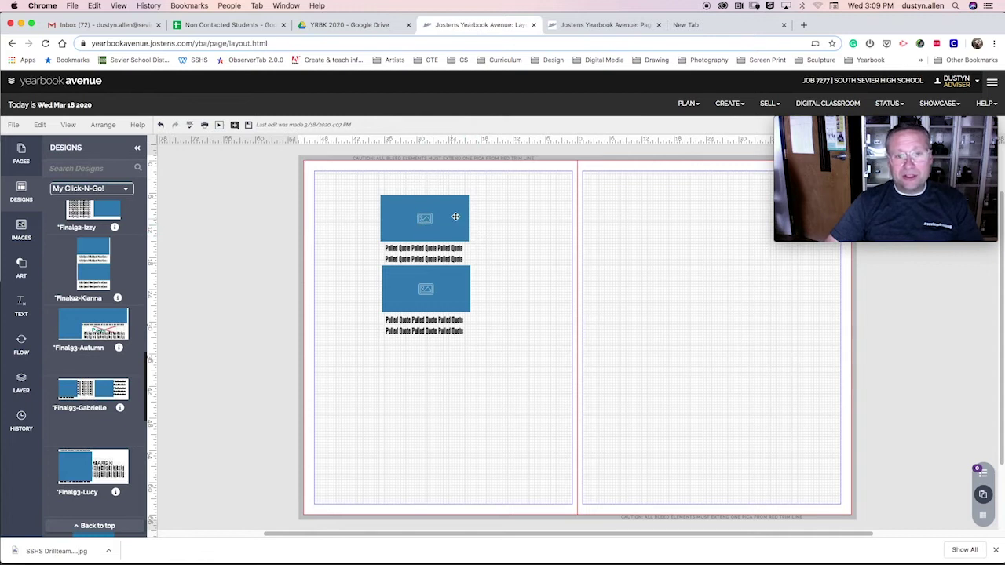
Step: In the YRBK 2020 drive, browse *DAILY PHOTOS* and a student's folder, then return
left_click(344, 26)
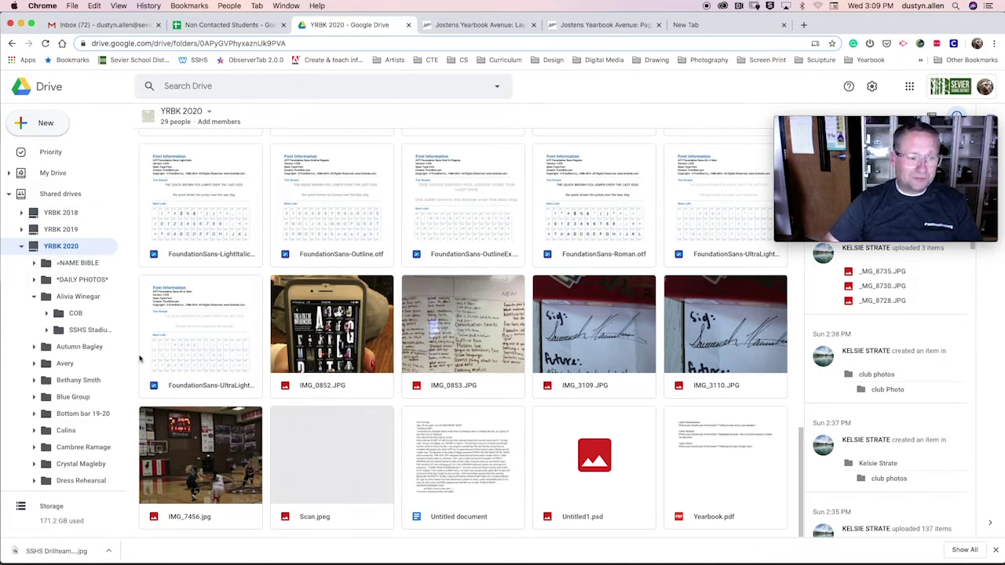
left_click_drag(801, 446, 770, 173)
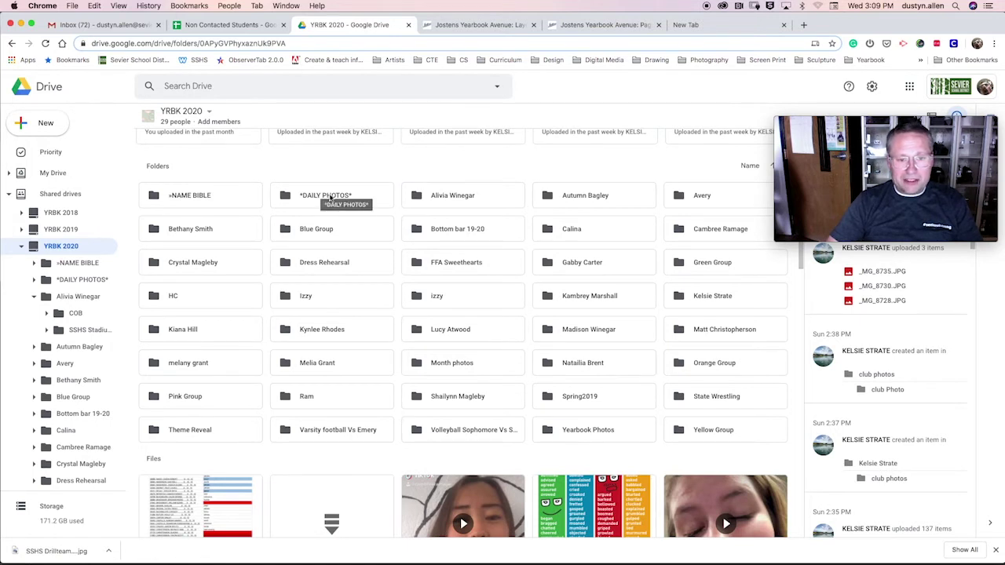
left_click(330, 198)
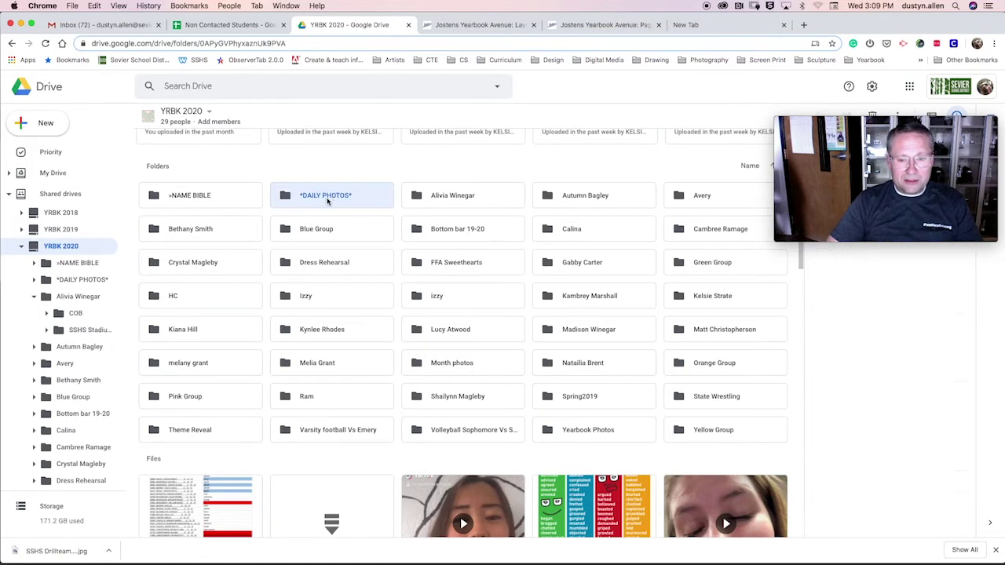
double_click(326, 198)
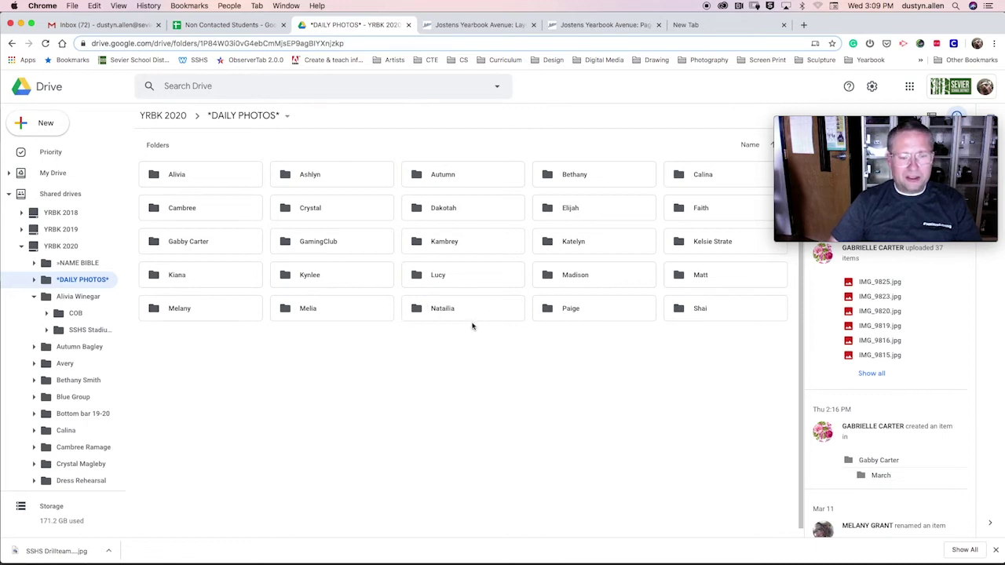
double_click(181, 276)
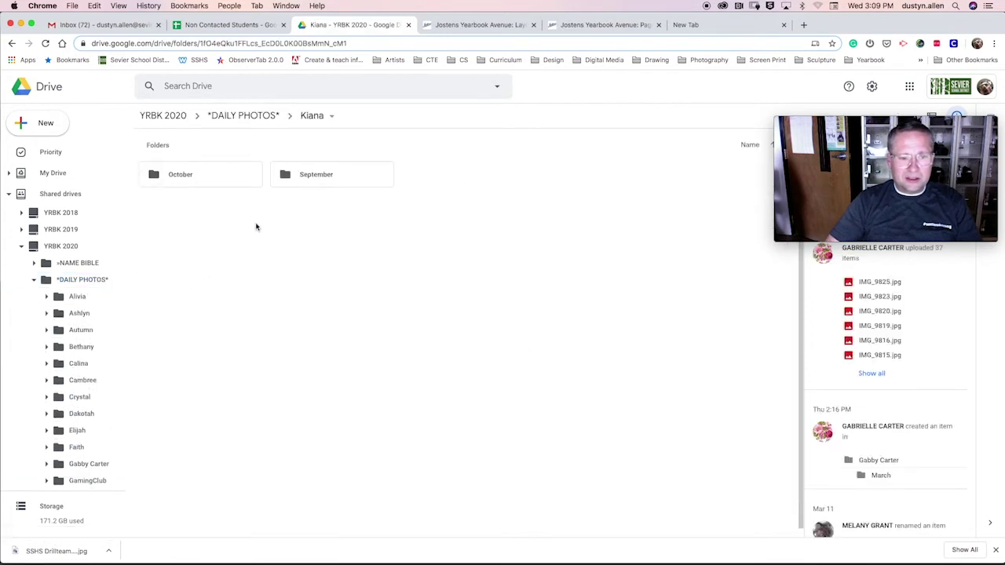
left_click(242, 115)
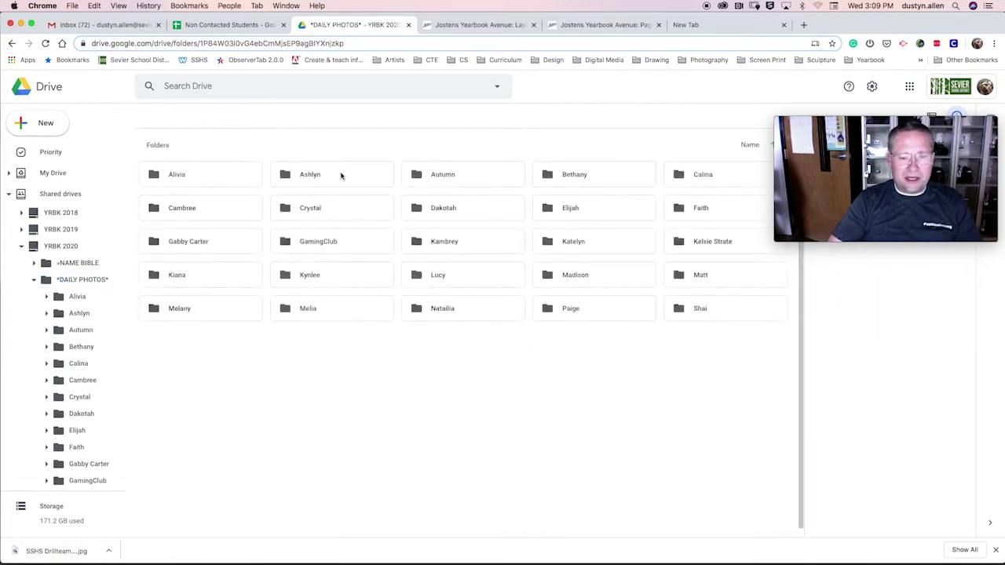
left_click(168, 116)
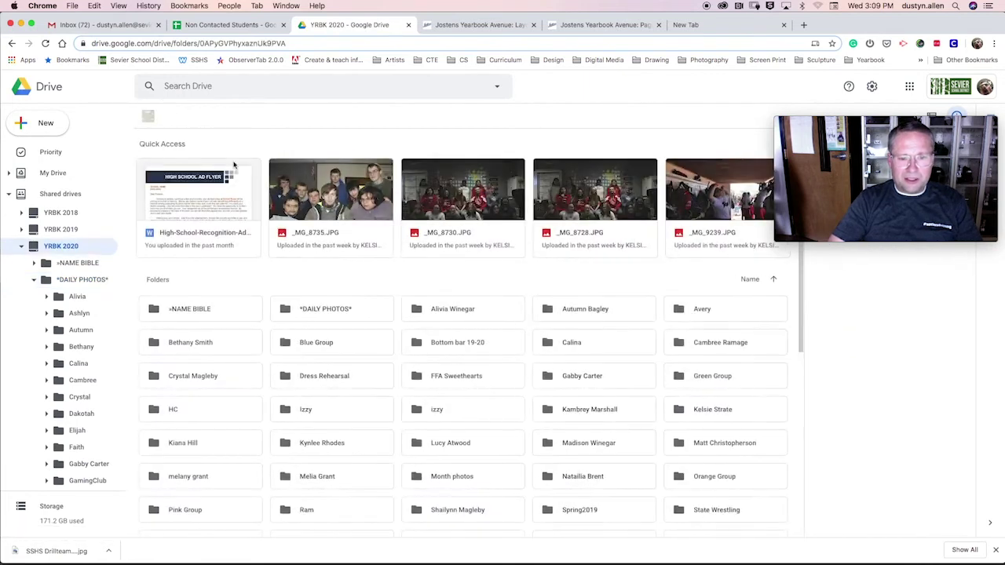
Step: Open the Month photos folder, then return to the YRBK 2020 folder list
left_click_drag(800, 305, 794, 347)
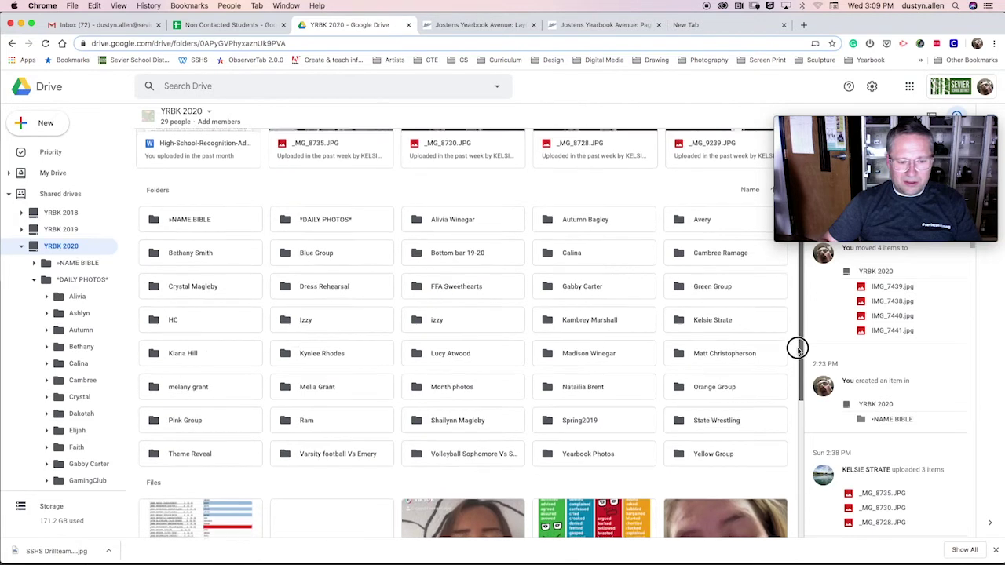
left_click_drag(797, 348, 797, 317)
double_click(441, 436)
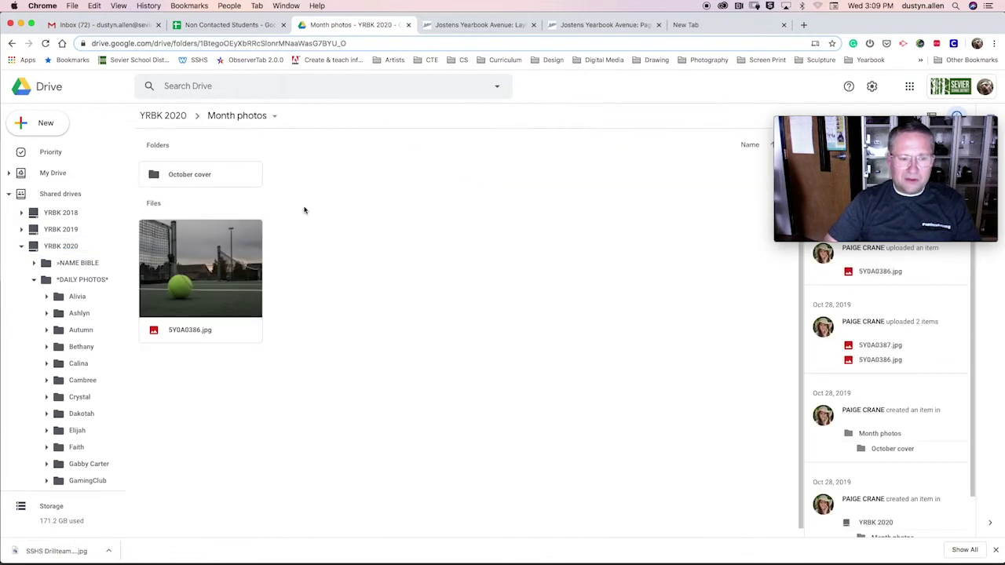
left_click(167, 116)
Step: Back in Yearbook Avenue, show the Images panel and pick the Sports > Baseball folder
left_click(483, 26)
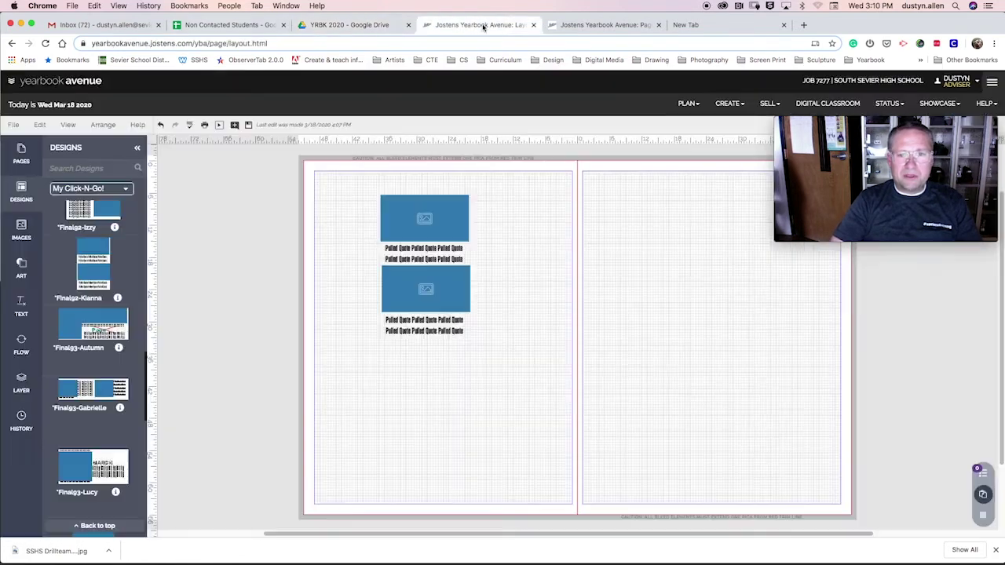
left_click(21, 230)
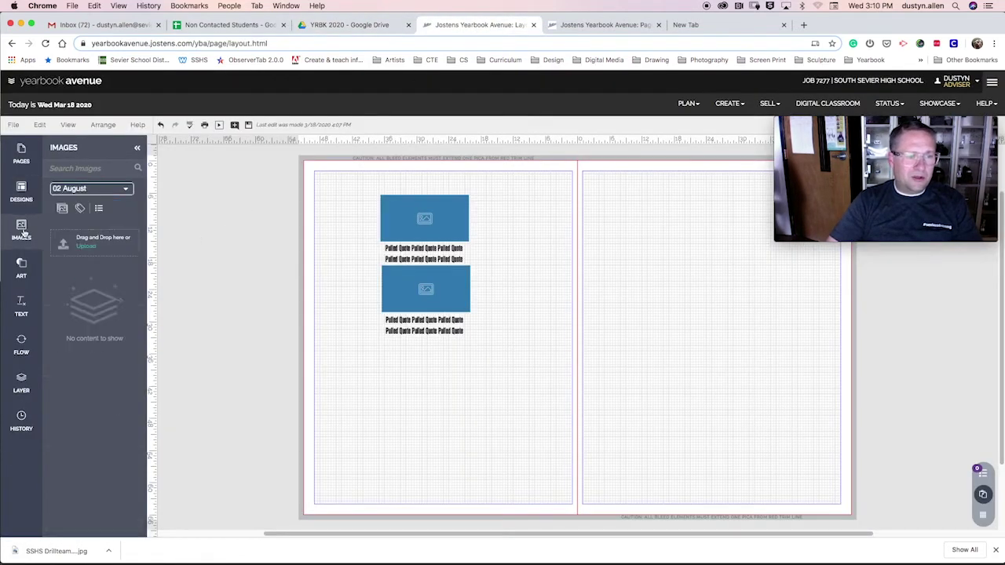
left_click(126, 190)
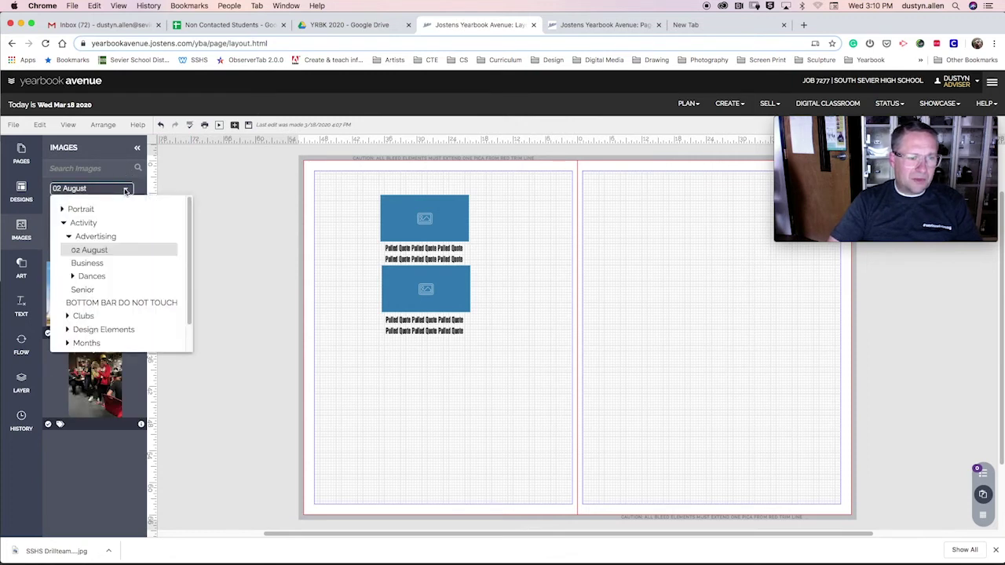
left_click(69, 238)
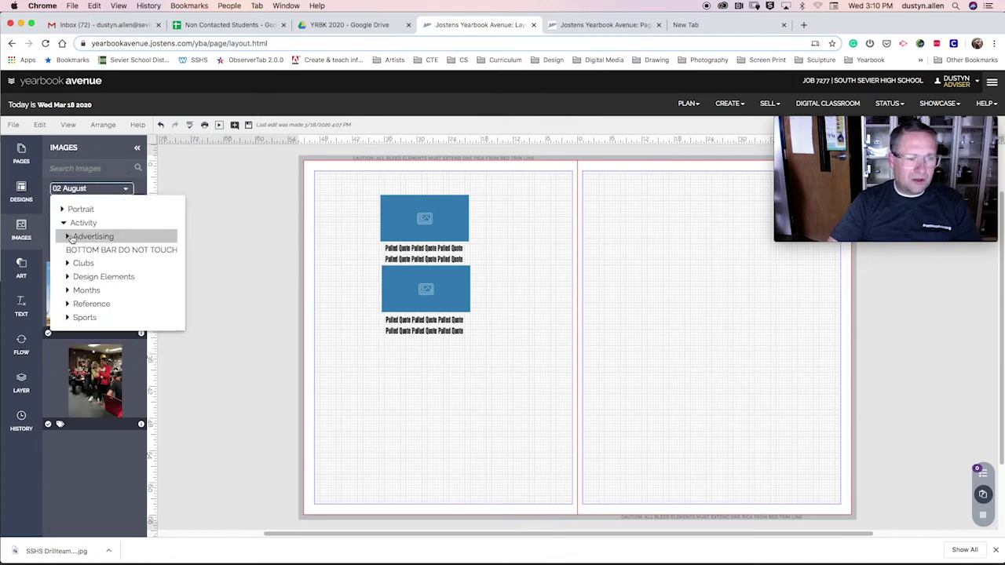
left_click(66, 317)
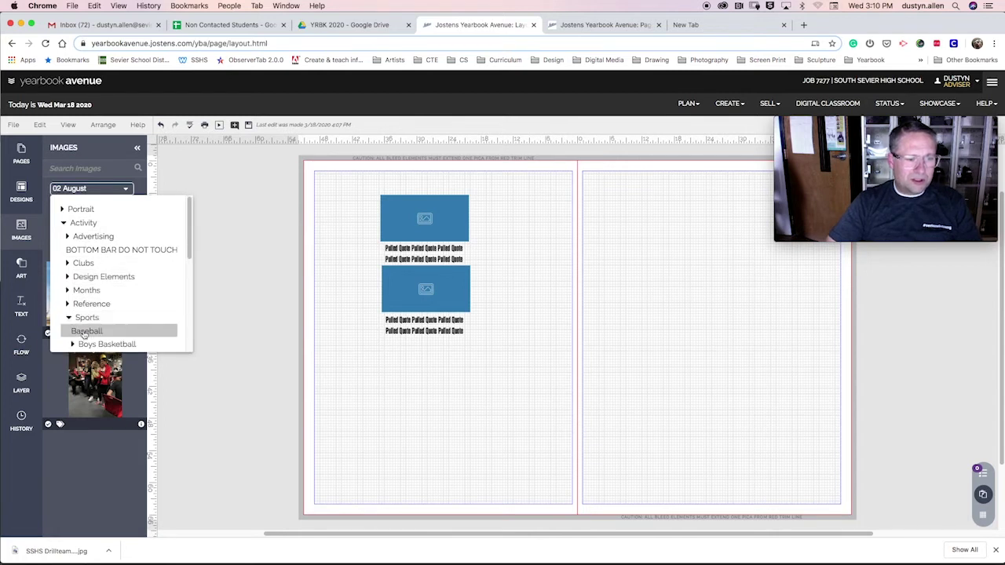
left_click(84, 334)
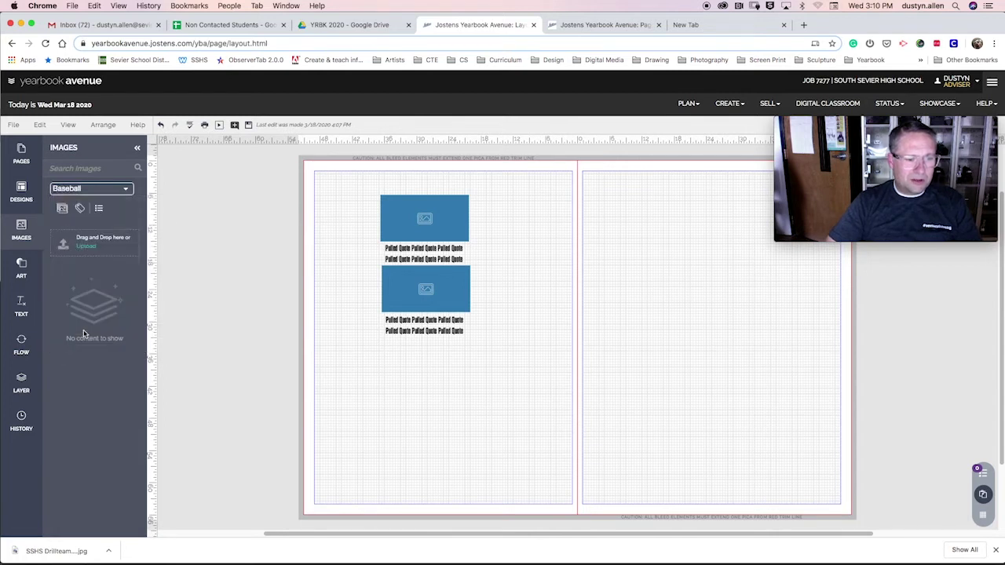
Step: Switch the image folder to Sports > Boys Soccer > 3/5
left_click(126, 189)
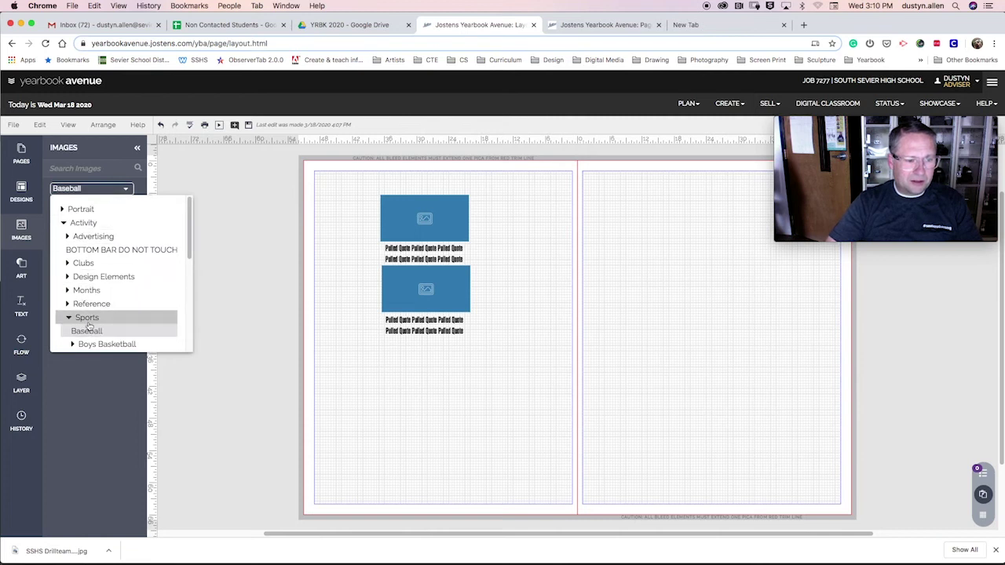
left_click_drag(190, 263, 188, 309)
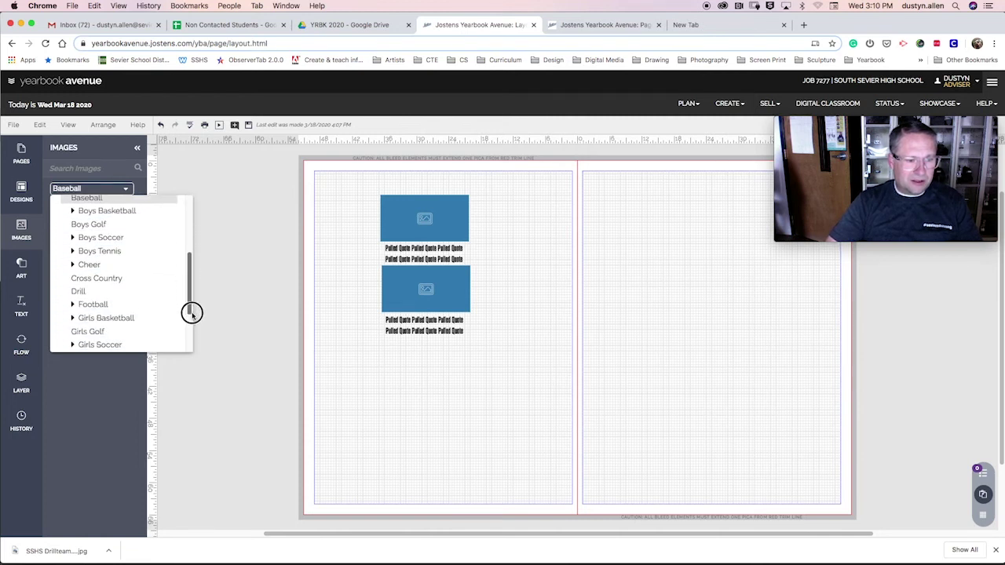
left_click(73, 238)
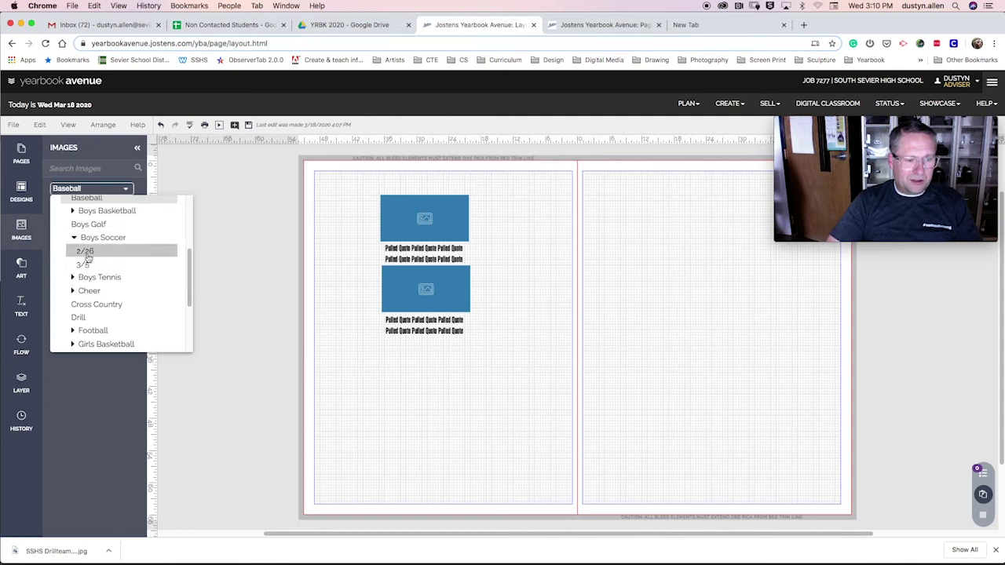
left_click(83, 266)
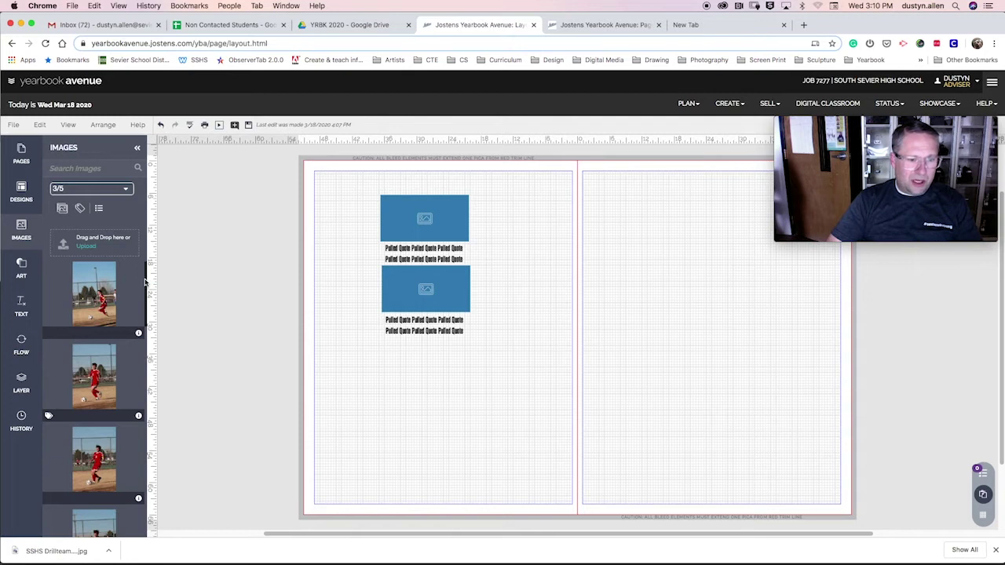
left_click_drag(146, 283, 446, 223)
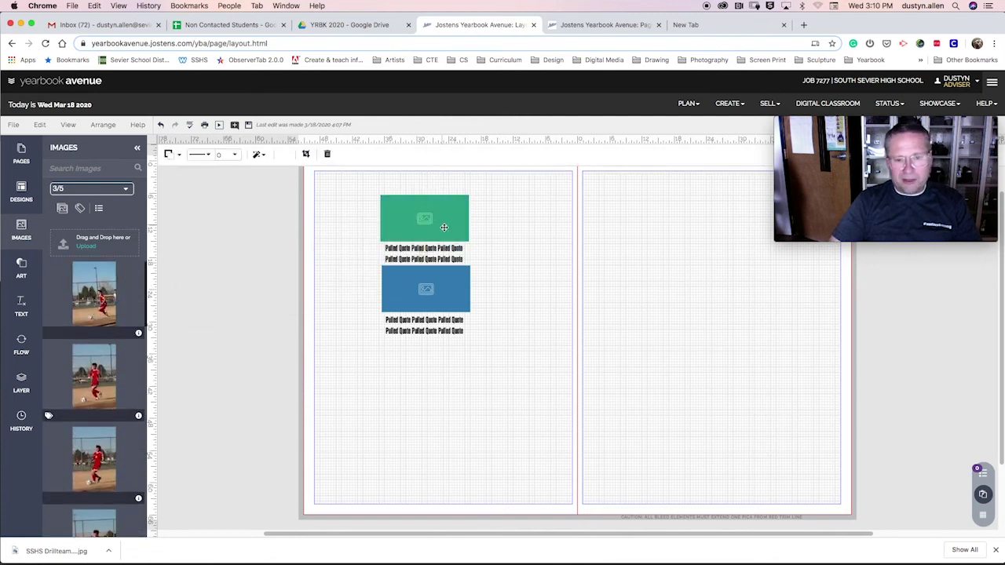
Step: Drop a Boys Soccer 3/5 photo into the top module's empty frame
left_click_drag(444, 229, 439, 235)
left_click(433, 226)
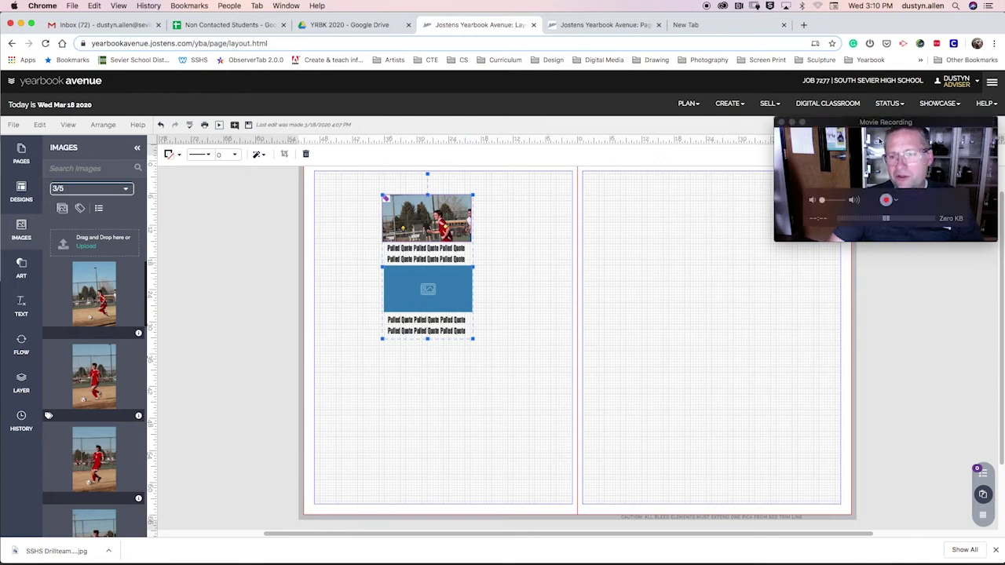
left_click_drag(852, 124, 854, 177)
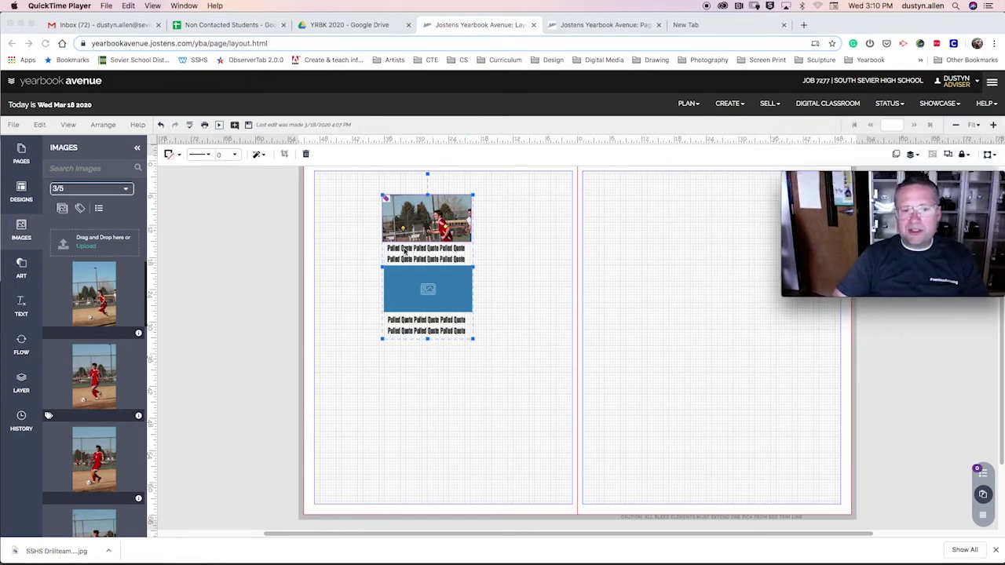
left_click(948, 156)
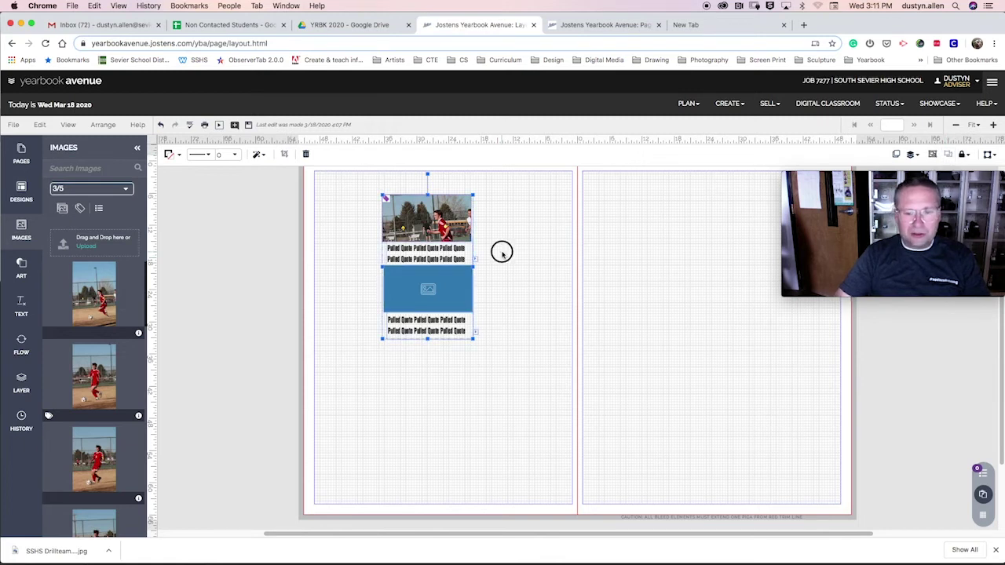
Step: Select the top photo alone, nudge its frame, and enter crop mode
left_click(441, 219)
left_click(444, 217)
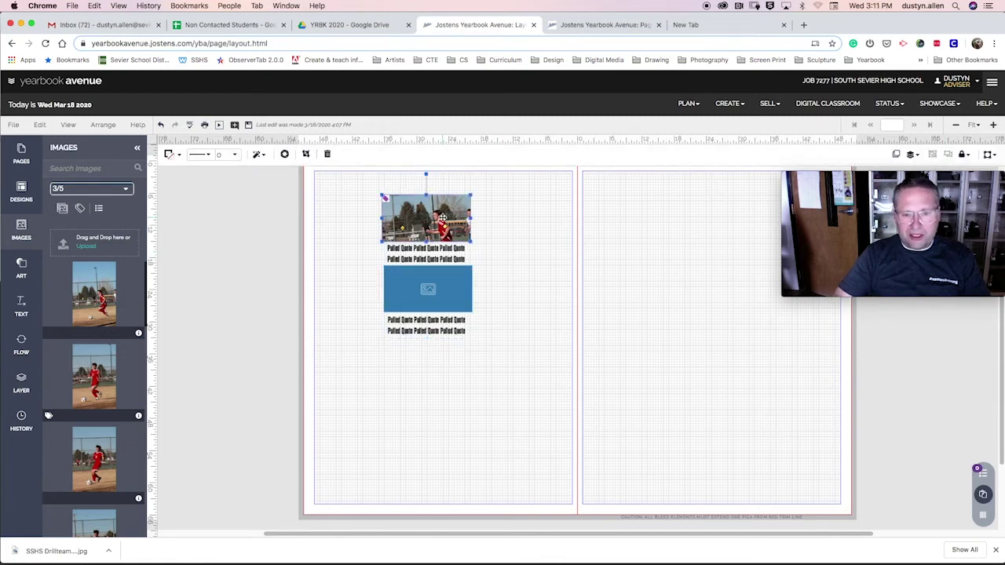
mouse_move(444, 217)
left_mouse_down()
mouse_move(454, 175)
mouse_move(444, 223)
mouse_move(445, 203)
left_mouse_up()
double_click(446, 218)
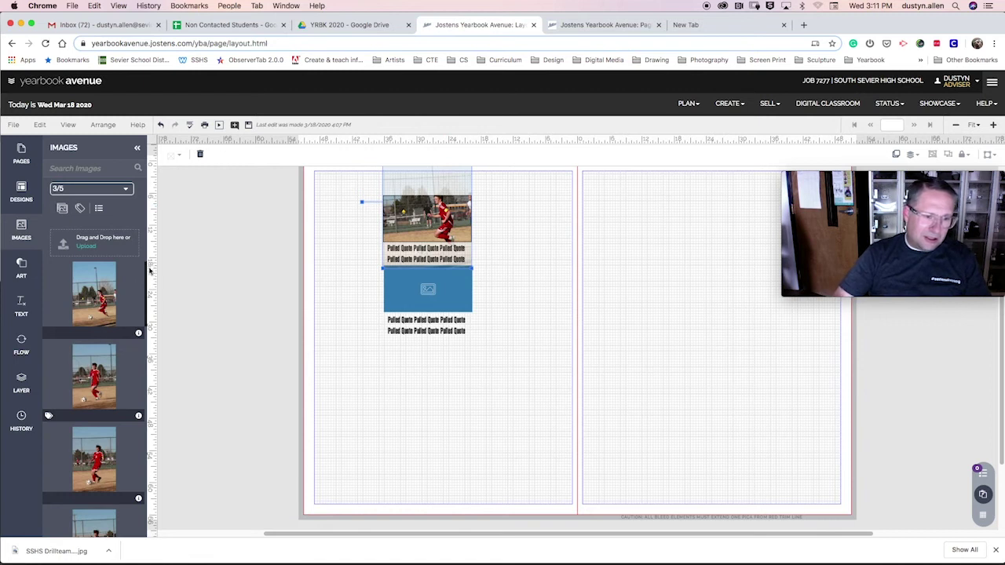
Step: Replace the top photo with another soccer shot, accepting the duplicate-image prompt, and reposition it
left_click_drag(150, 274, 141, 322)
left_click_drag(92, 360, 461, 231)
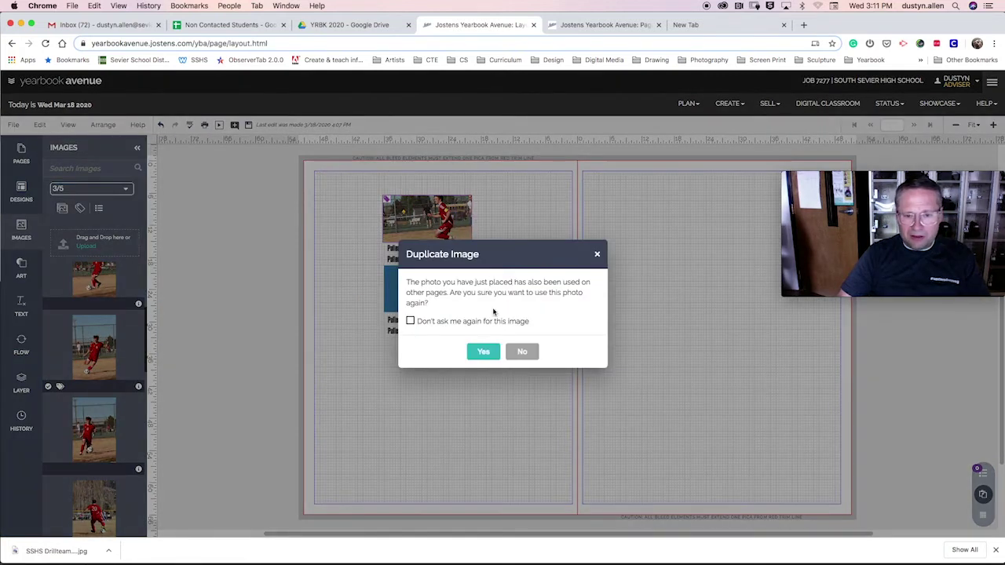
left_click(484, 352)
mouse_move(436, 214)
left_mouse_down()
mouse_move(364, 218)
mouse_move(500, 282)
mouse_move(472, 283)
mouse_move(435, 241)
mouse_move(487, 272)
mouse_move(444, 229)
left_mouse_up()
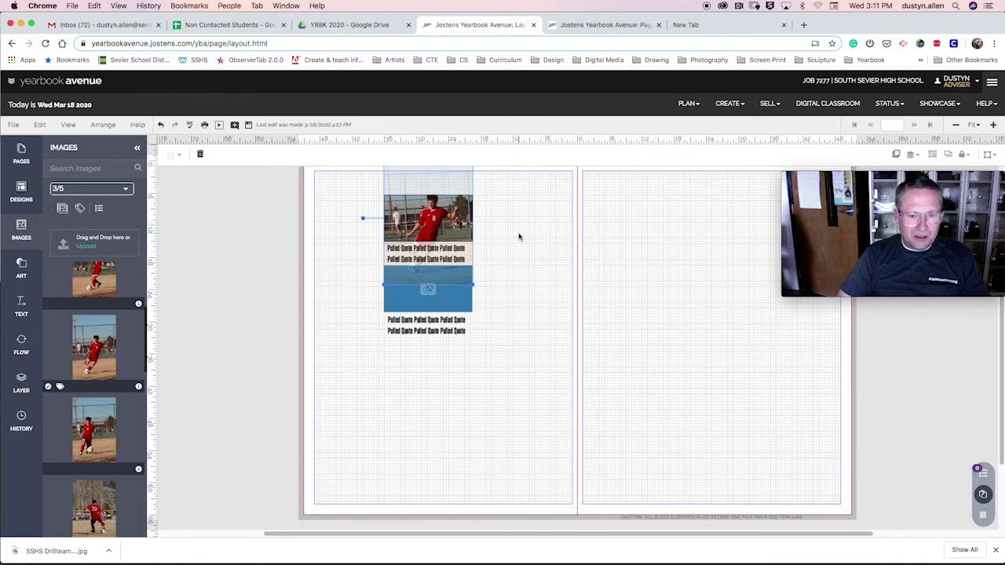
left_click(107, 190)
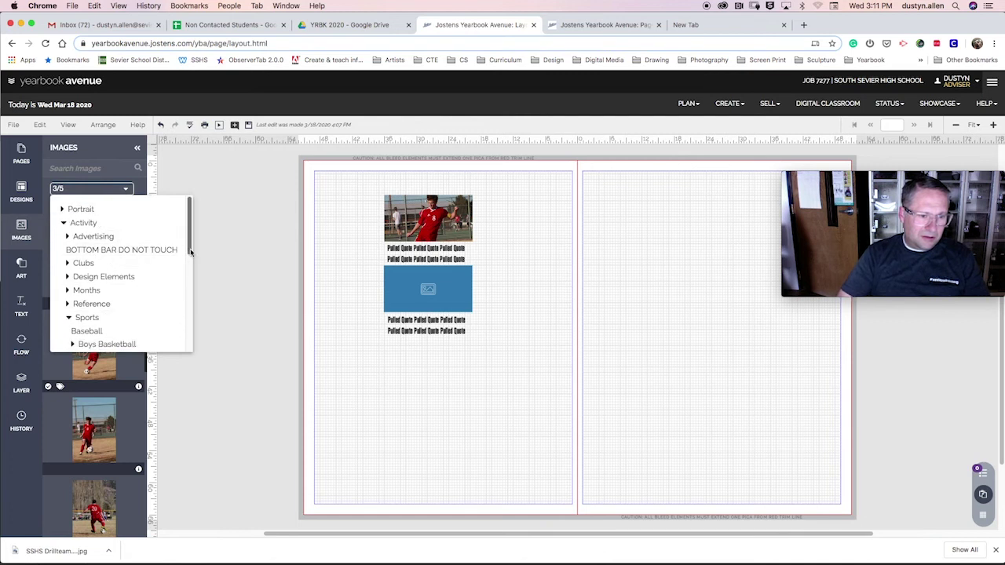
Step: Load the Boys Soccer 2/26 folder and drop practice photos into the top and bottom frames
left_click_drag(188, 247, 188, 279)
left_click(113, 292)
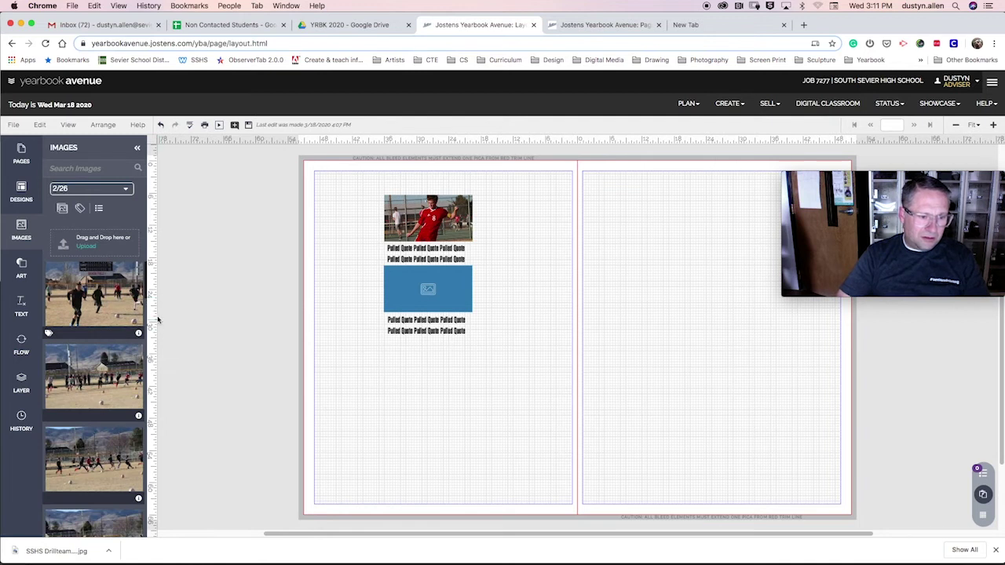
left_click_drag(148, 281, 144, 326)
left_click_drag(96, 350, 426, 223)
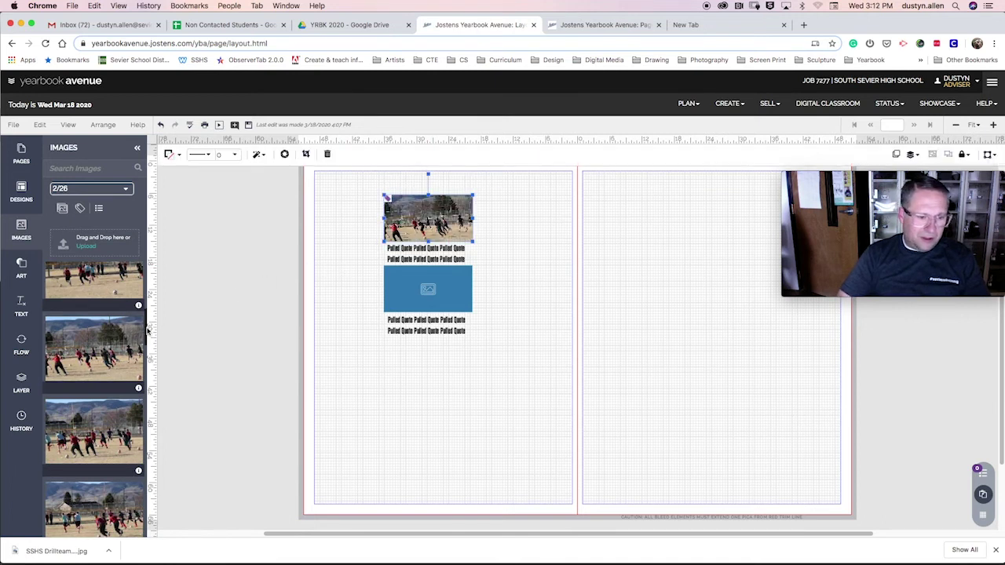
left_click_drag(147, 327, 157, 441)
left_click_drag(91, 340, 417, 284)
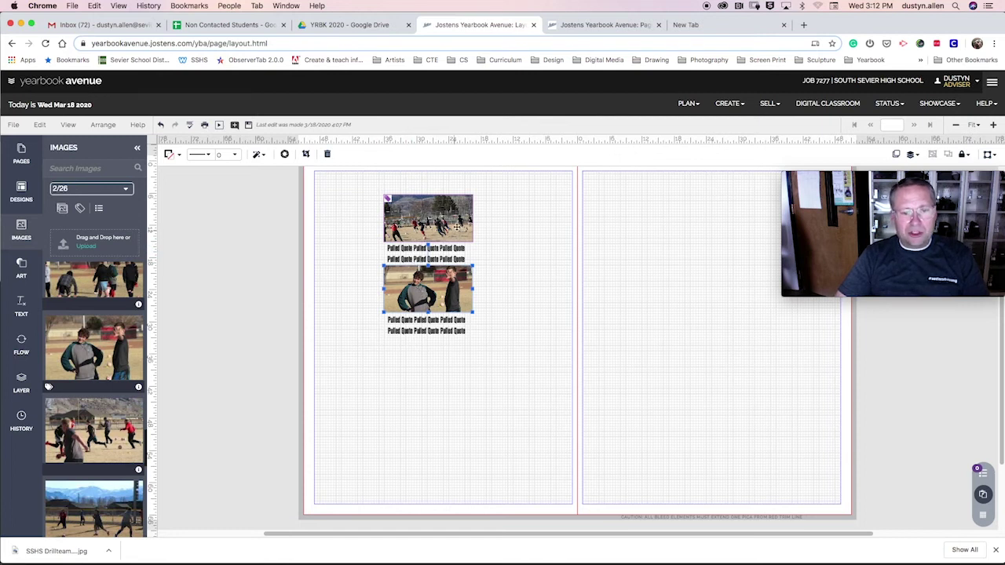
left_click(368, 191)
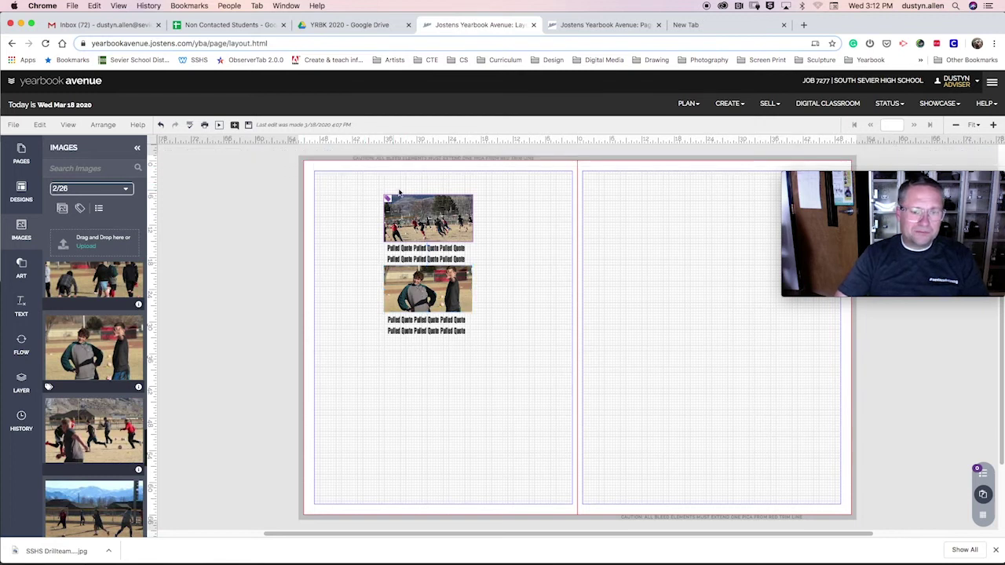
Step: Drag the 5 Love Languages design from My Click-N-Go! onto the top of the right page
left_click(21, 228)
left_click(21, 193)
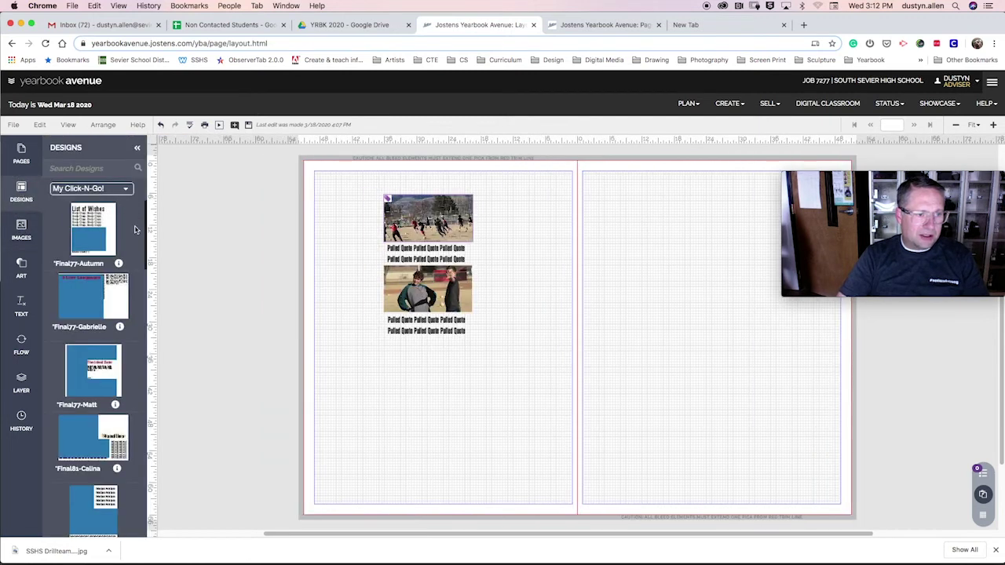
left_click_drag(82, 297, 677, 249)
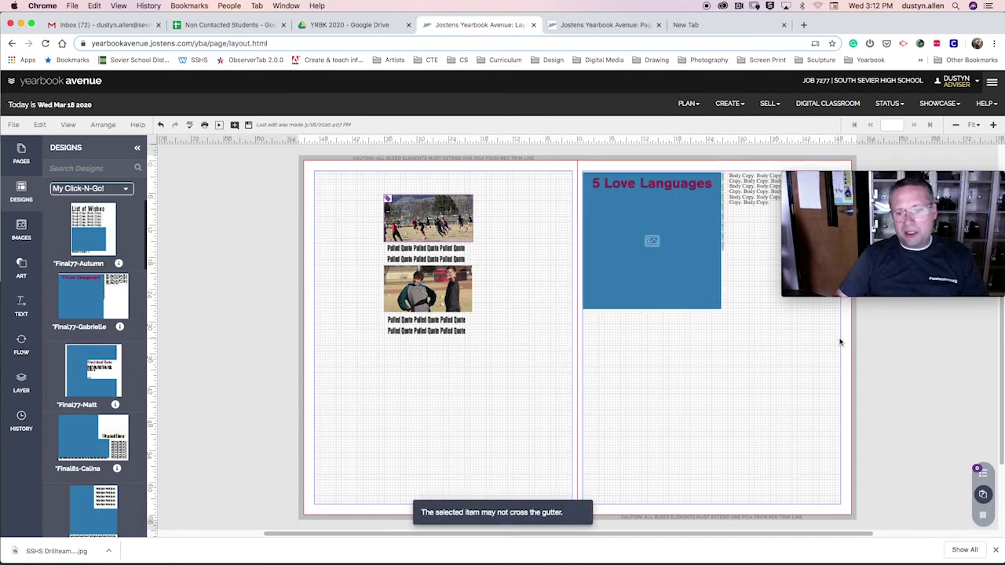
left_click_drag(521, 534, 652, 524)
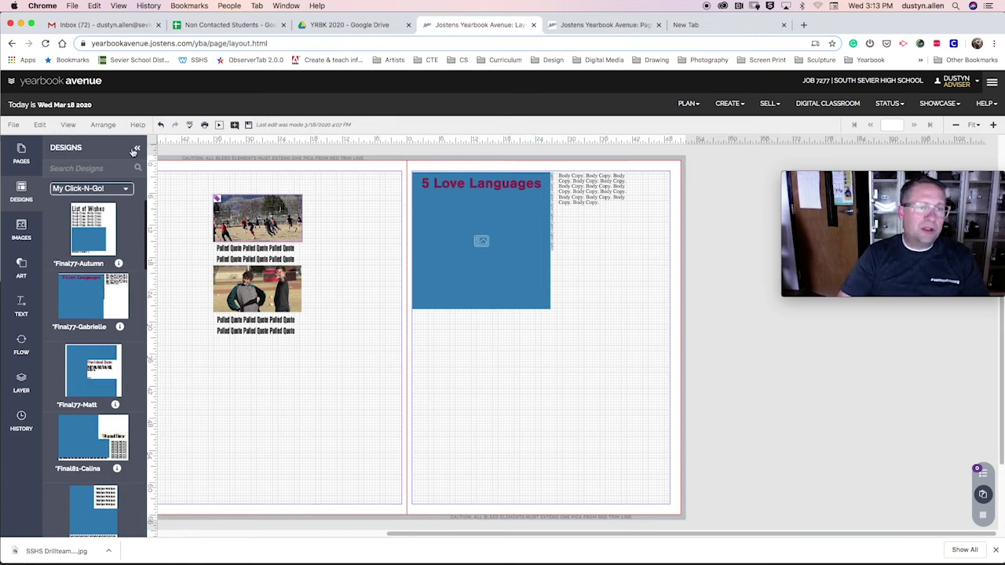
Step: Save the left page's two soccer photos and pull quotes as a Click-N-Go item named *FinishedFinal plus the teacher's name
left_click(198, 189)
left_click_drag(199, 189, 338, 355)
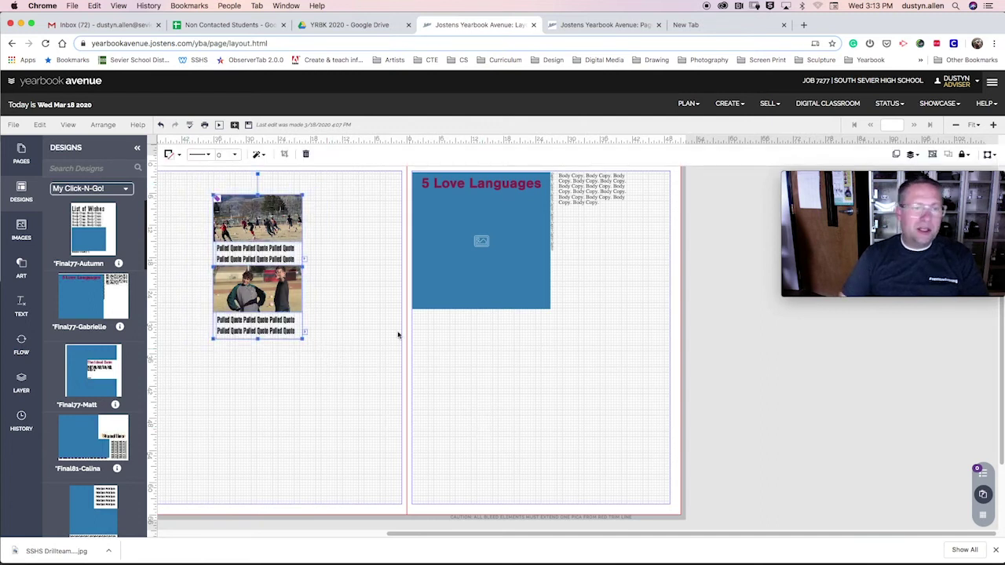
left_click(15, 126)
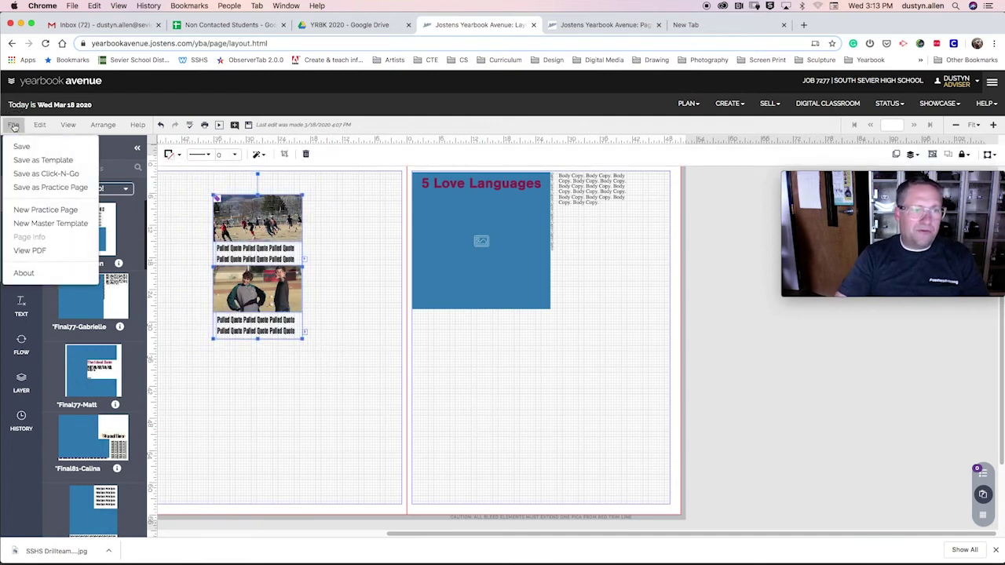
left_click(33, 174)
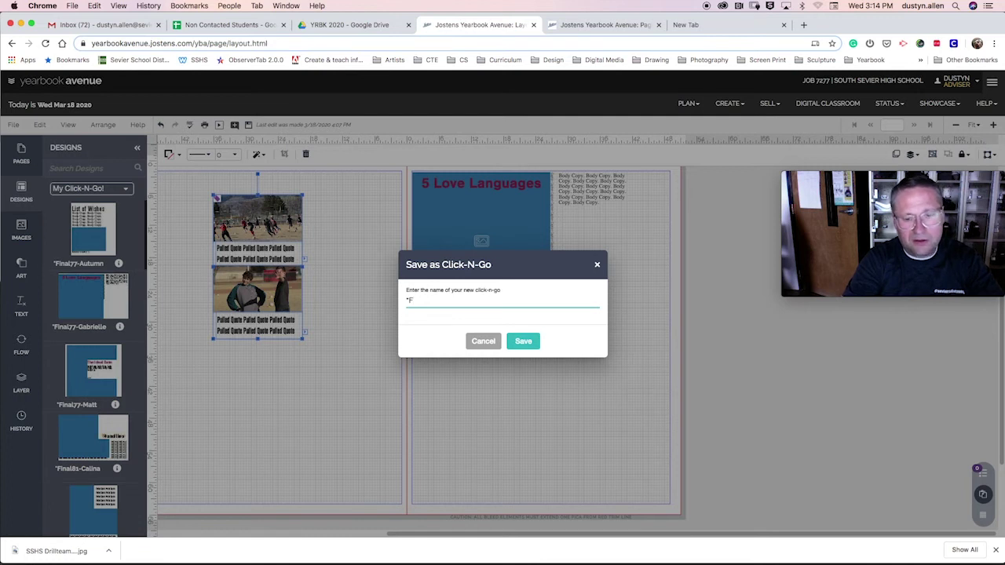
type("shedFinal-Mr.Allen")
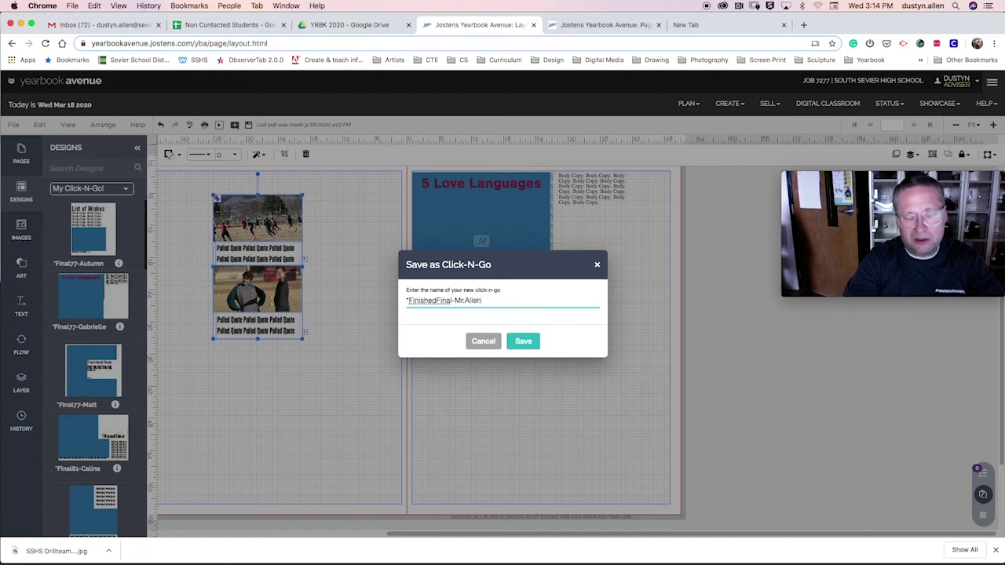
left_click(523, 343)
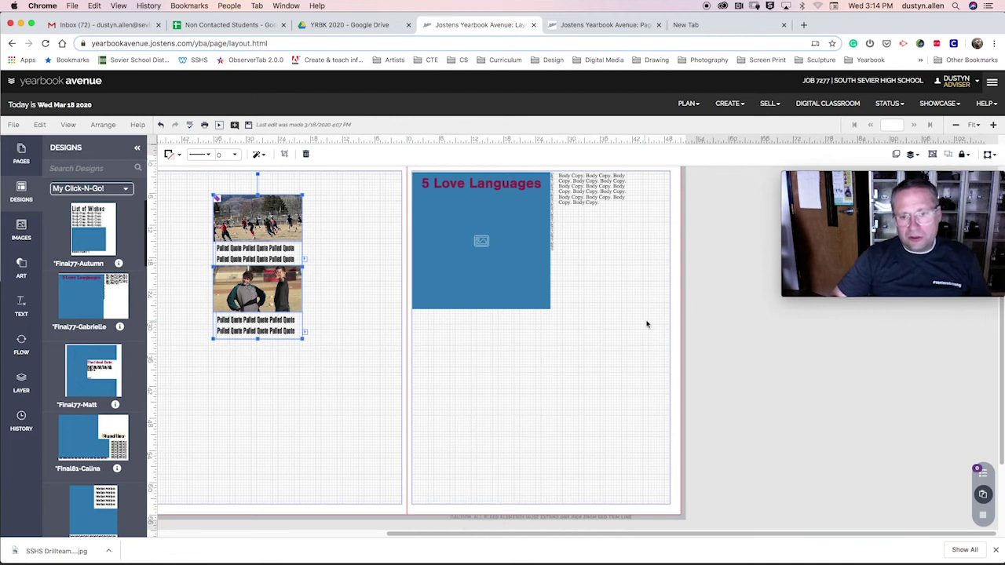
Step: Save the 5 Love Languages heading block and body copy as a second Click-N-Go item with a 2 suffix
left_click_drag(644, 322, 409, 165)
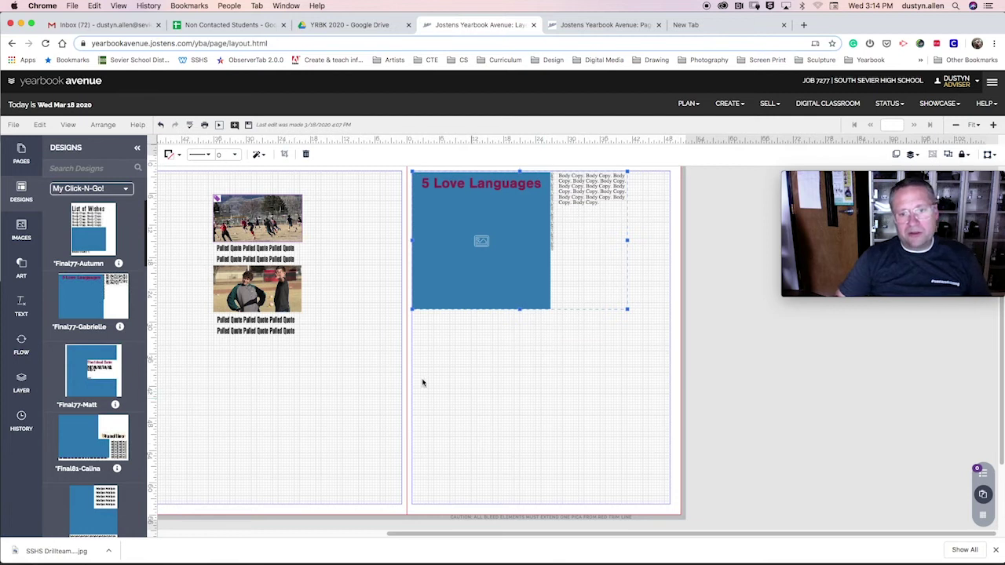
left_click(13, 125)
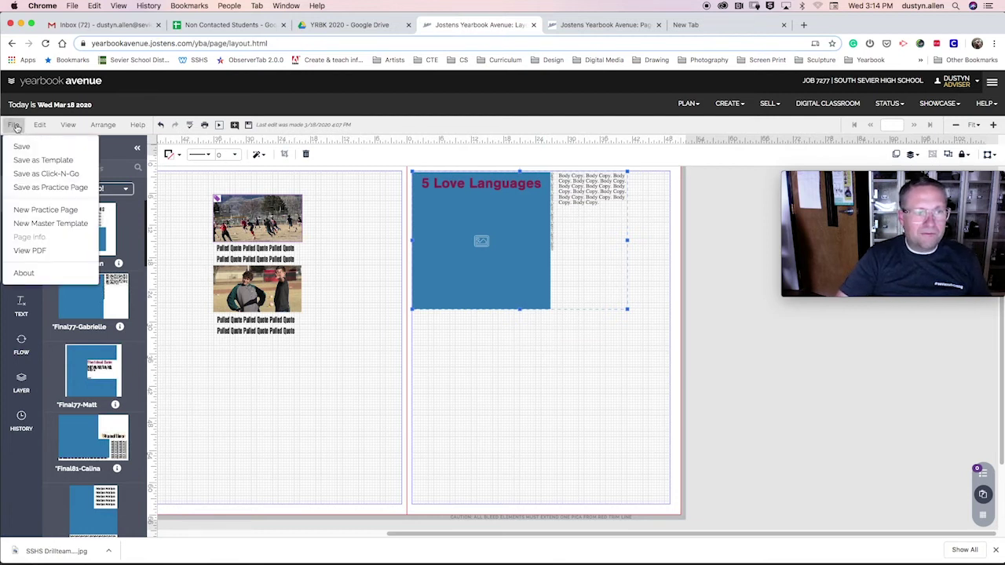
left_click(34, 175)
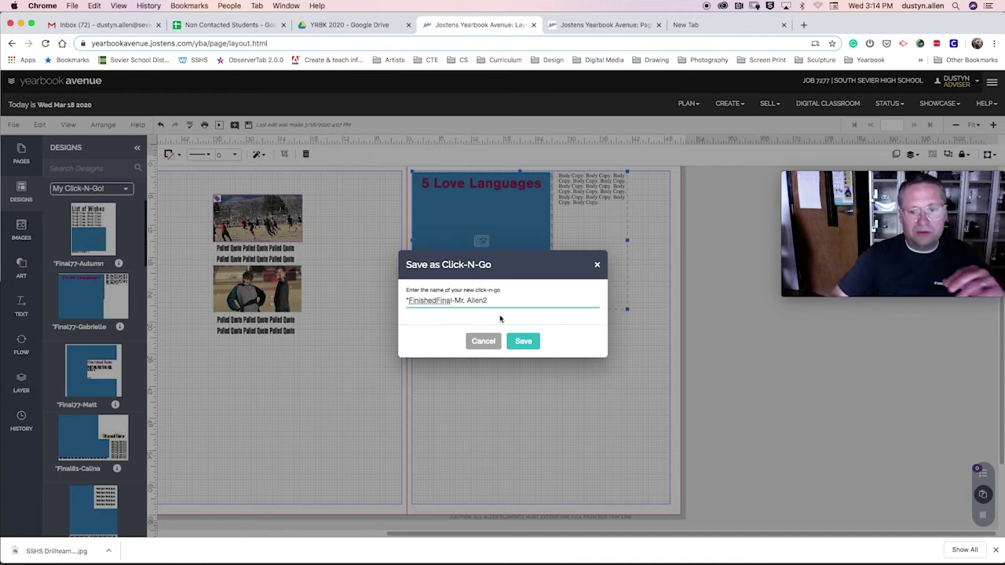
left_click(523, 342)
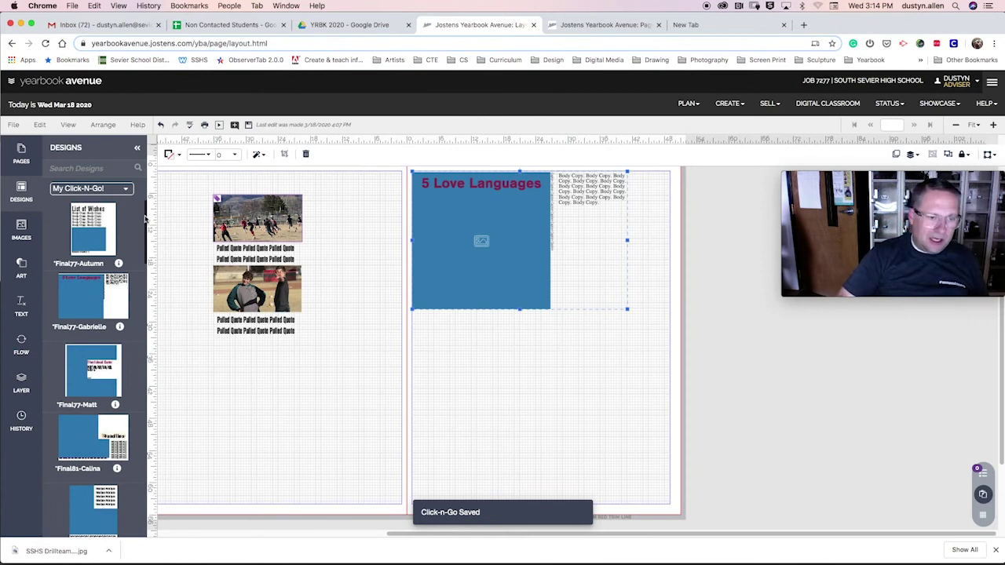
Step: Delete the newest *FinishedFinal item from the My Click-N-Go list
left_click(146, 214)
left_click_drag(146, 215, 150, 408)
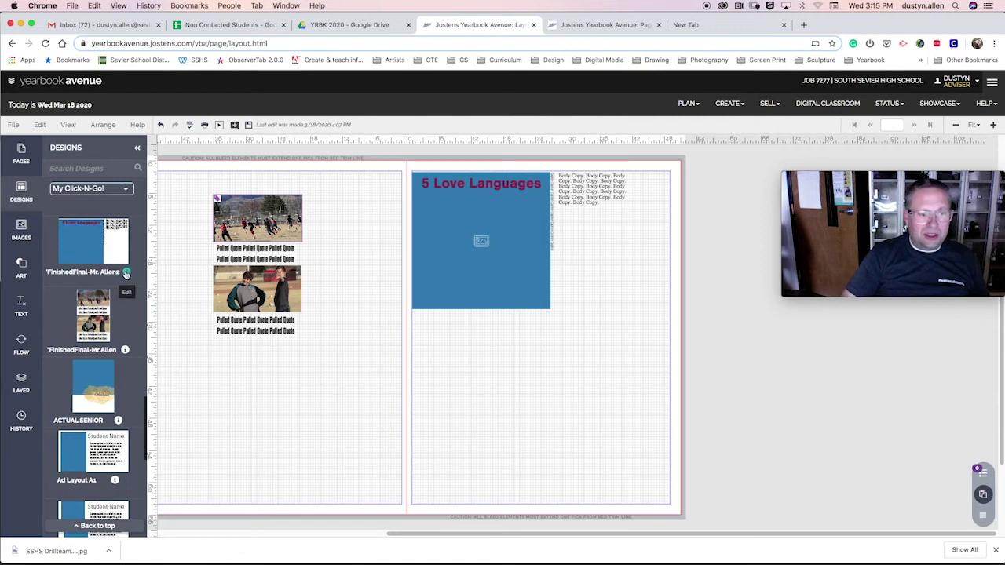
left_click(128, 274)
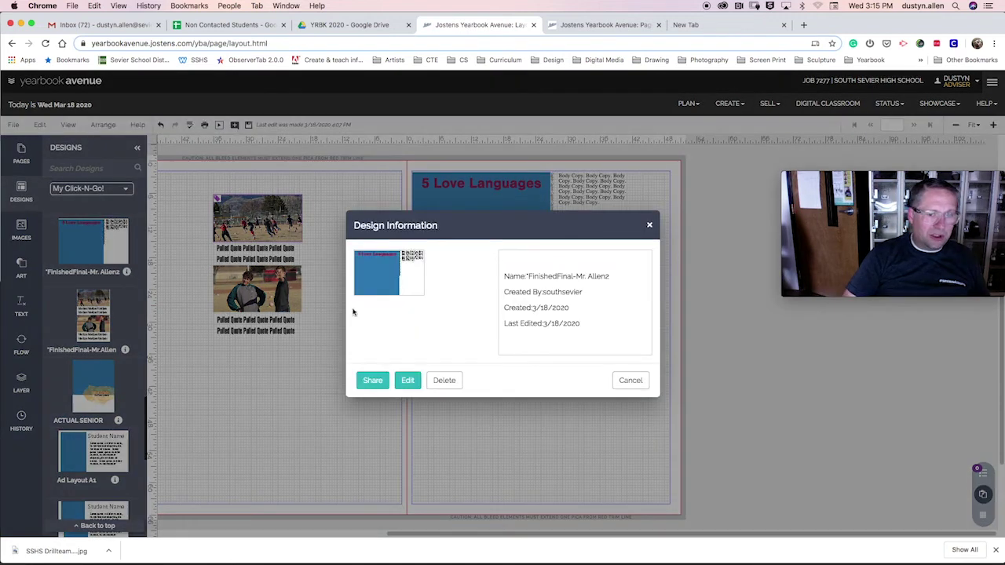
left_click(445, 383)
left_click(482, 333)
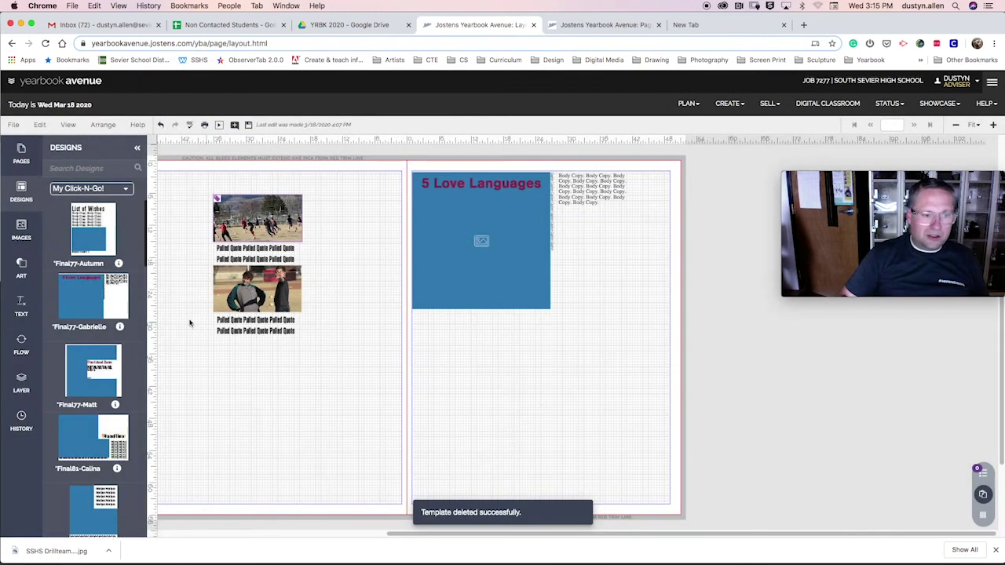
Step: Delete the remaining *FinishedFinal item from My Click-N-Go
left_click_drag(146, 222, 148, 416)
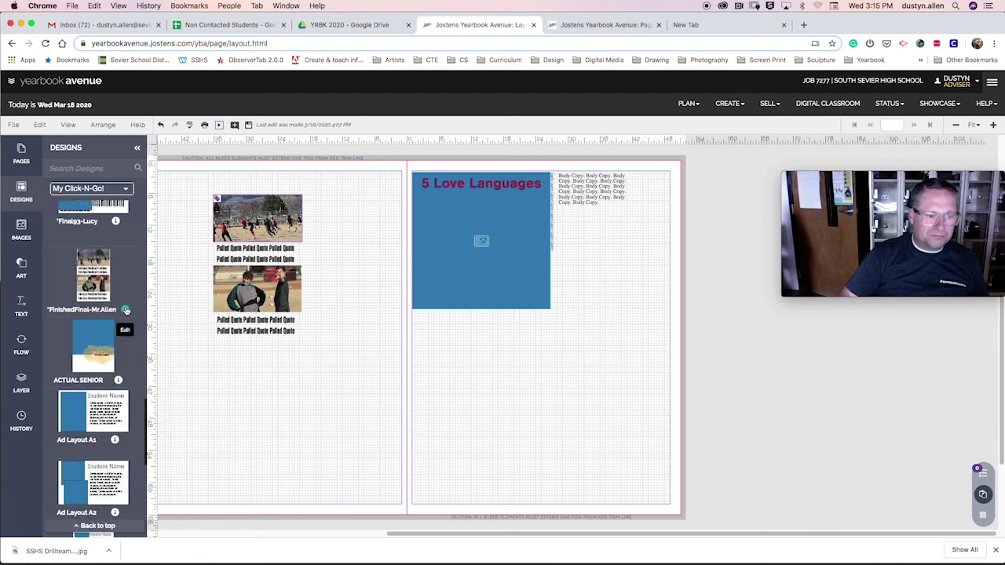
left_click(125, 311)
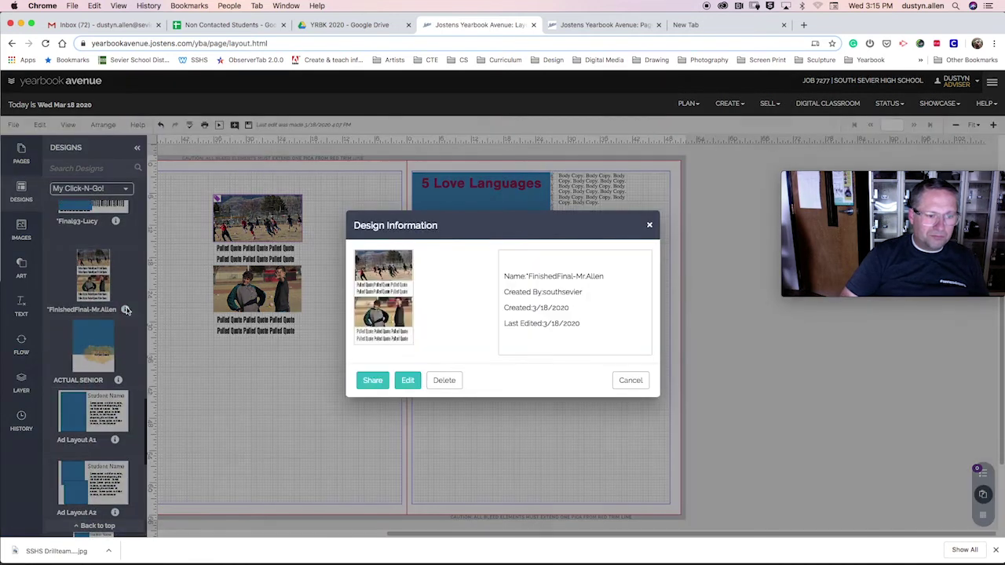
left_click(440, 380)
left_click(492, 334)
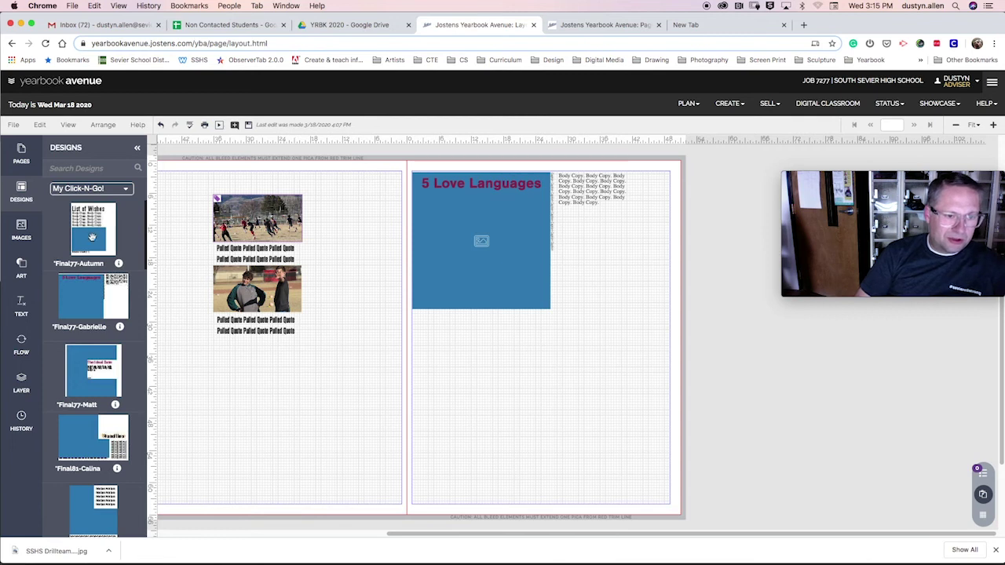
left_click(148, 202)
left_click_drag(148, 194, 144, 221)
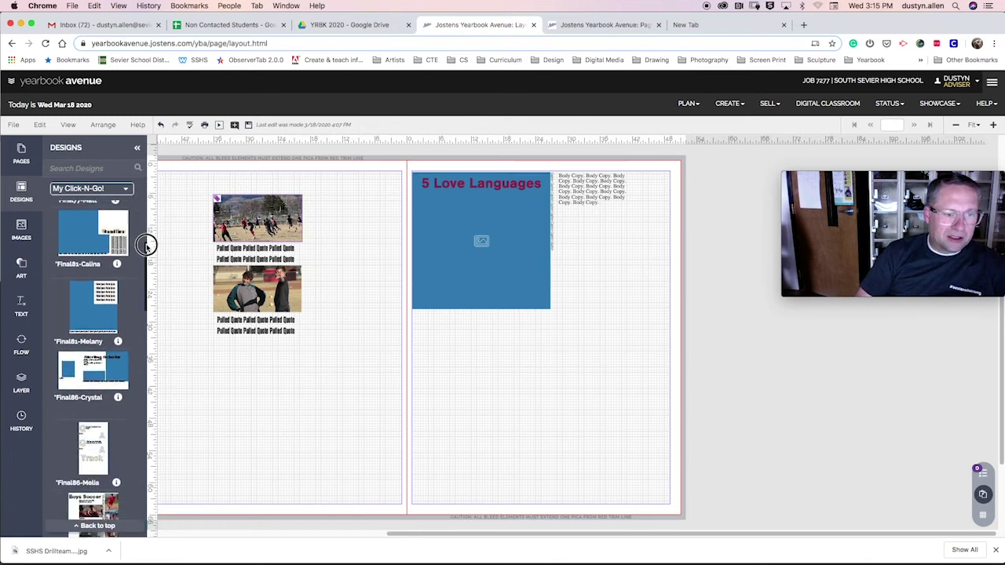
left_click_drag(146, 249, 153, 290)
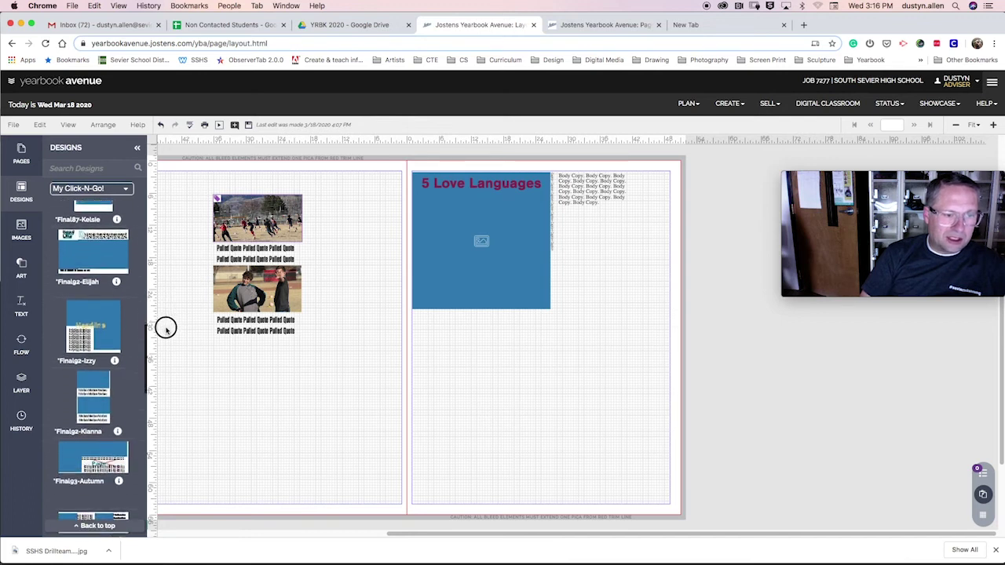
left_click_drag(171, 339, 206, 403)
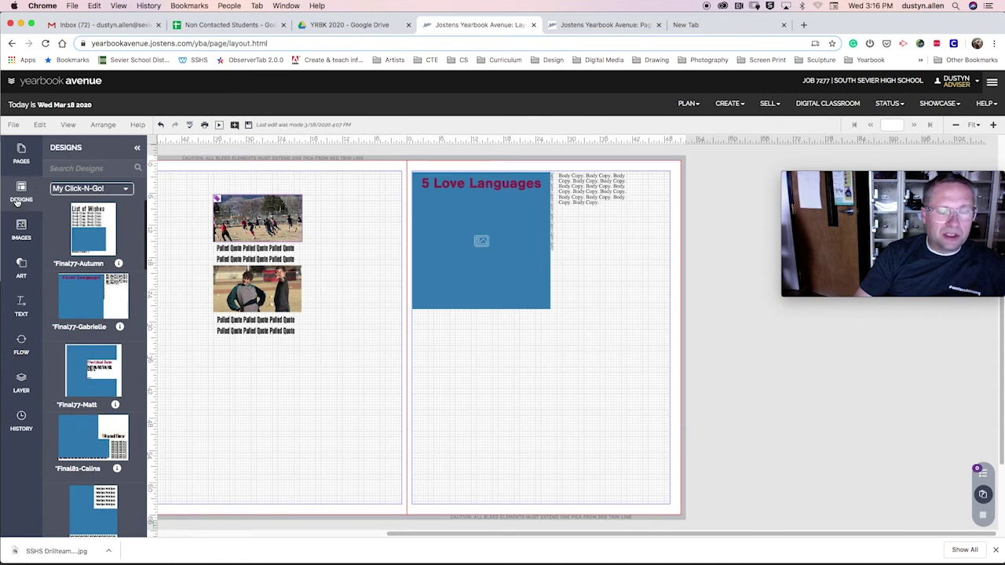
left_click(100, 190)
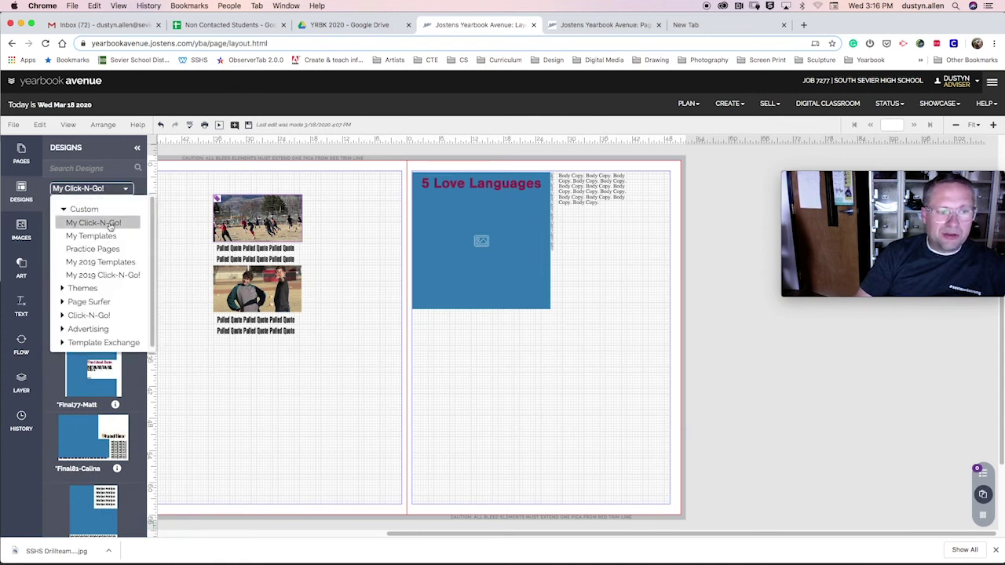
left_click(143, 191)
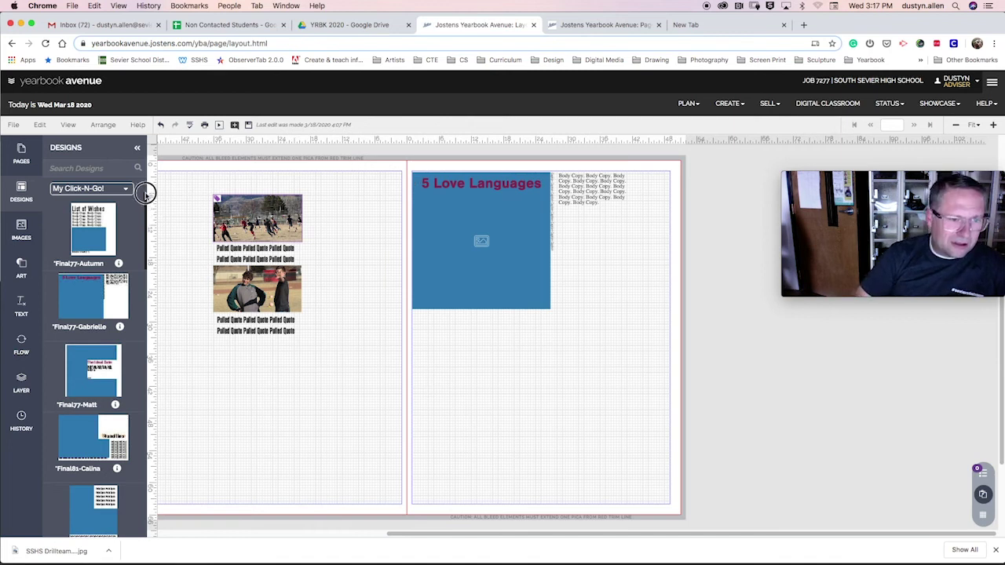
scroll(130, 346, "down", 10)
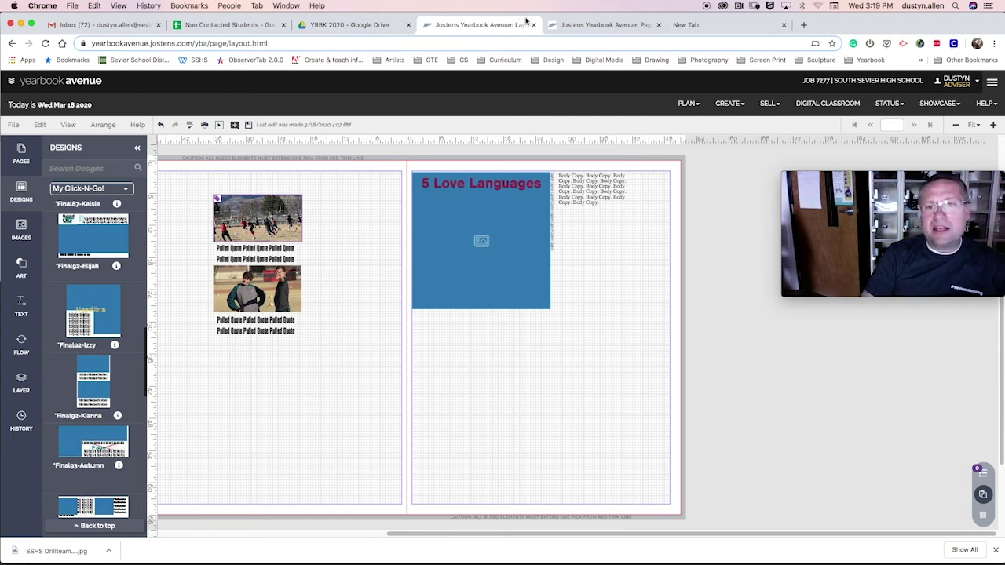
mouse_move(813, 204)
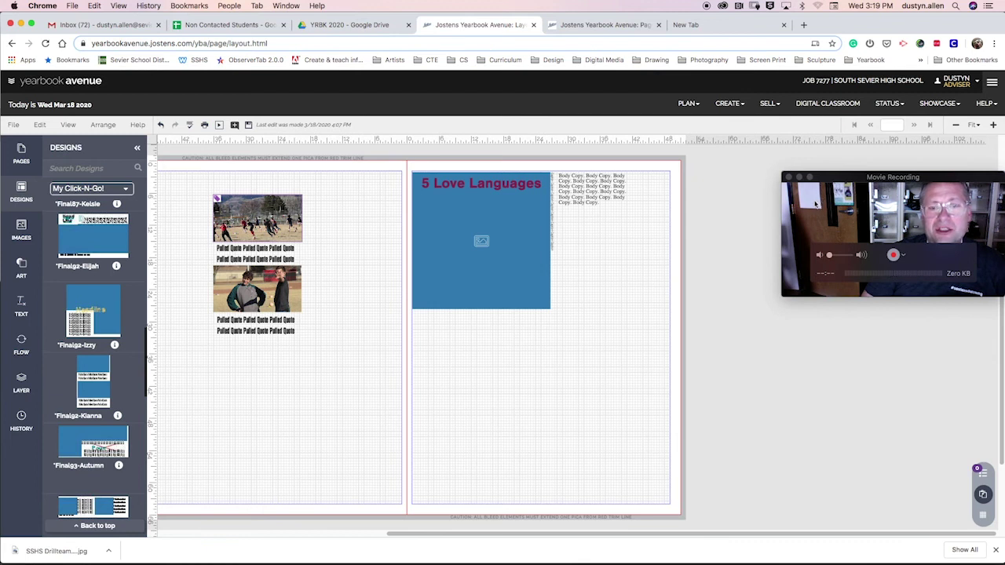